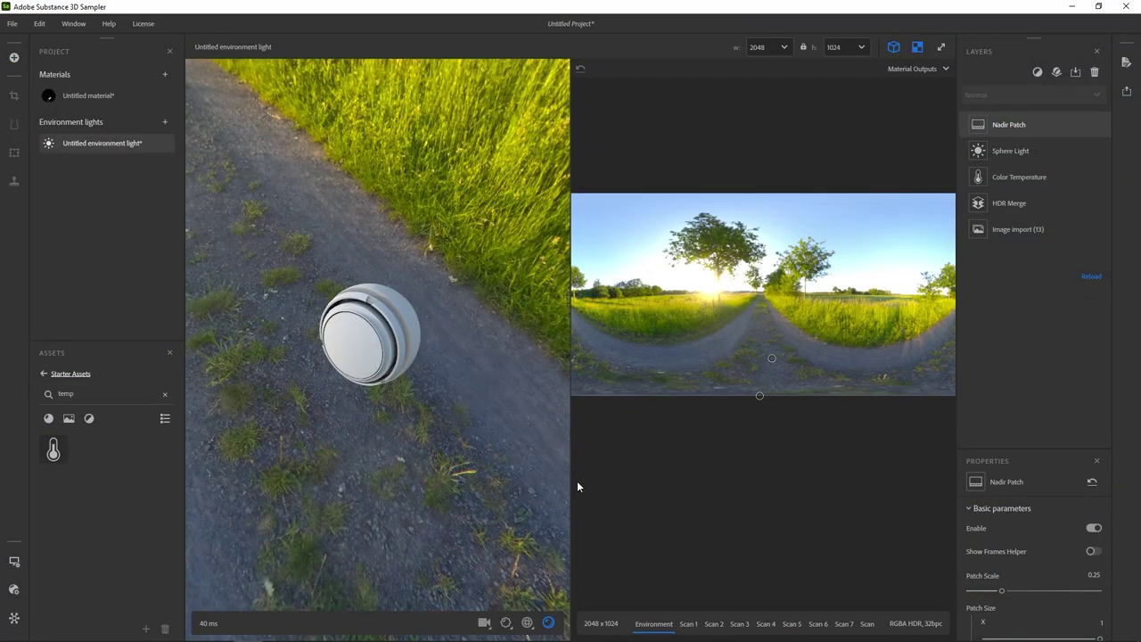
Orbit the BMX bike scene along the road, then view it through the camera named Camera
drag(416, 443, 642, 383)
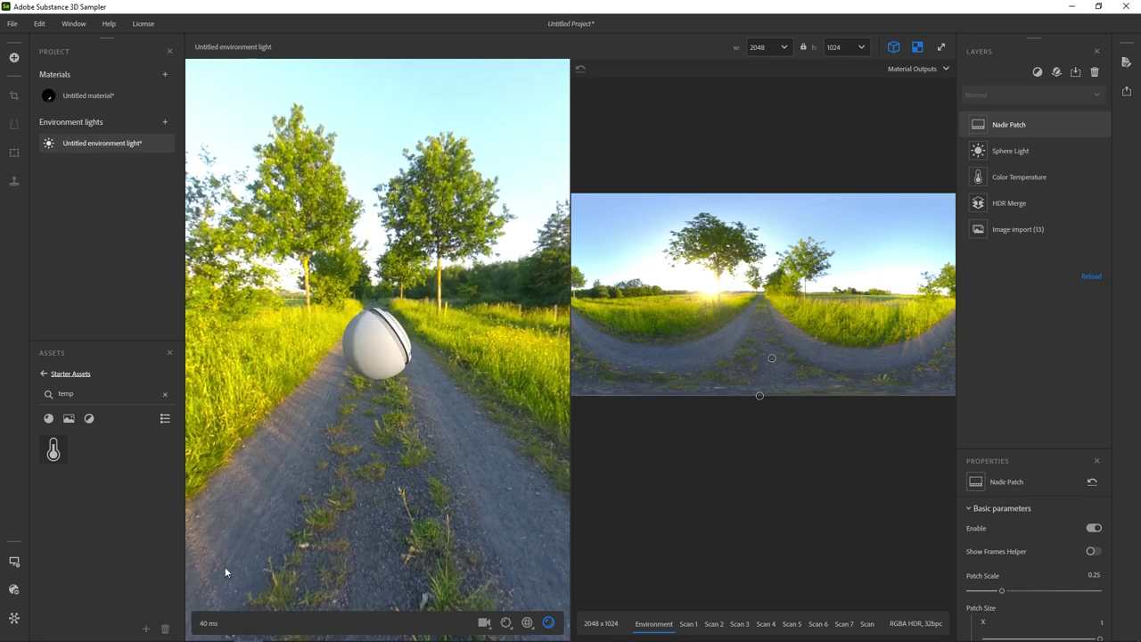
drag(394, 487, 410, 398)
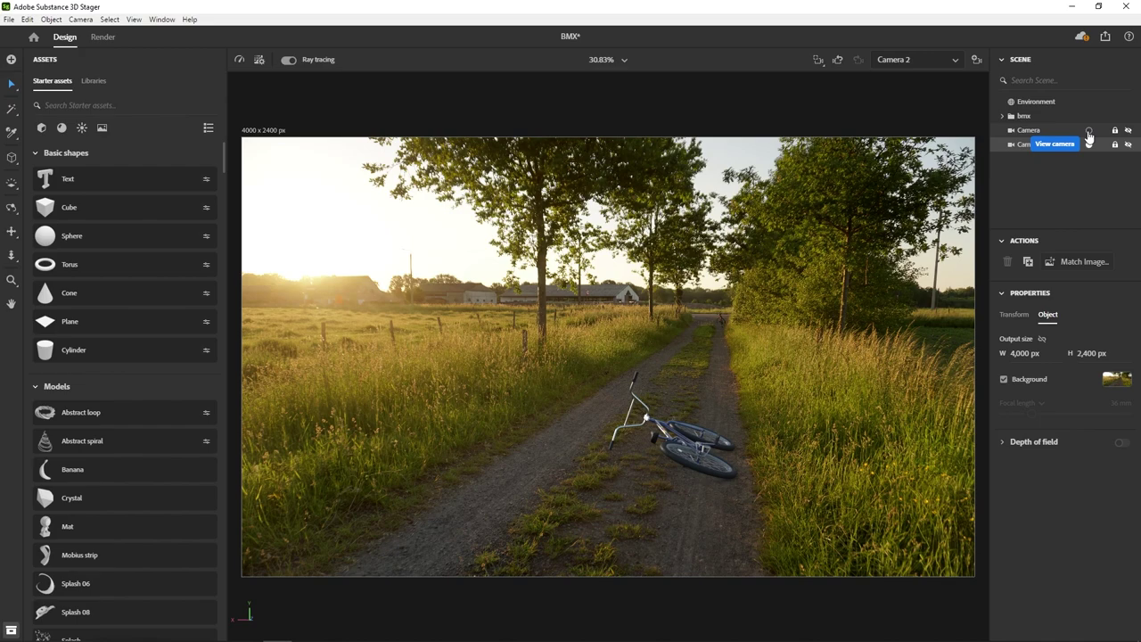
click(1088, 132)
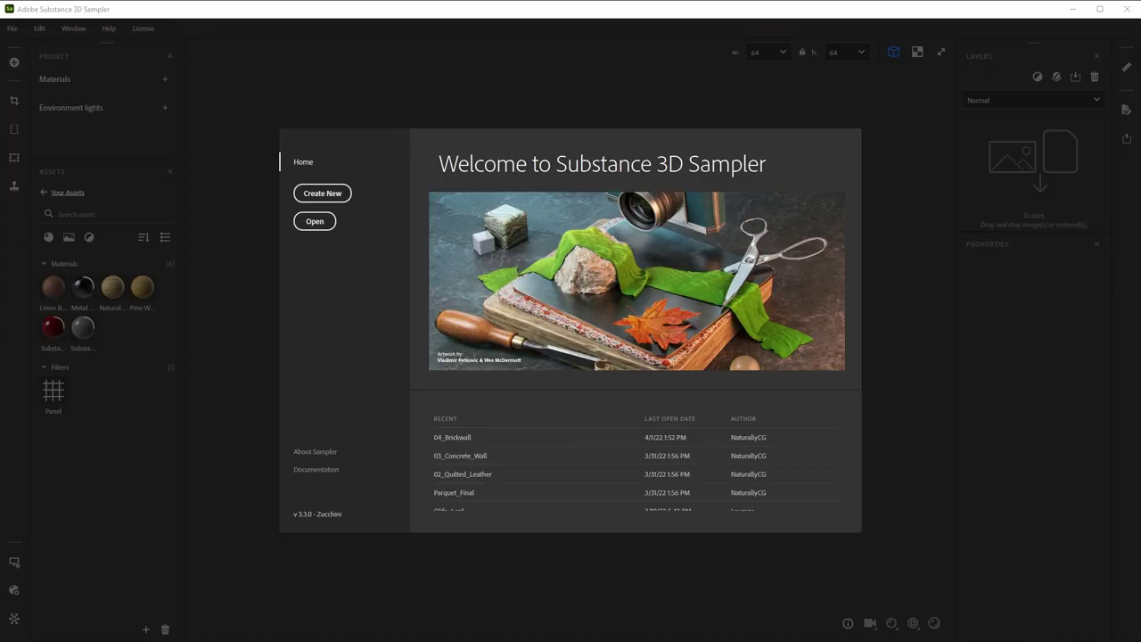
Create a new empty project and add an Untitled environment light at 2048 × 1024
click(326, 195)
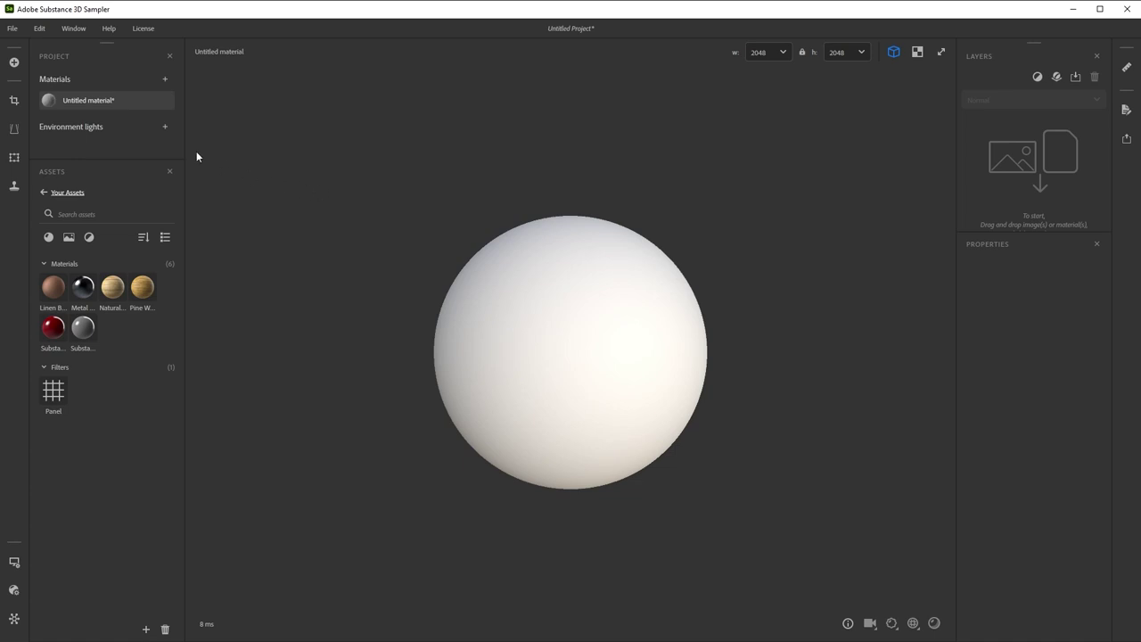
click(164, 129)
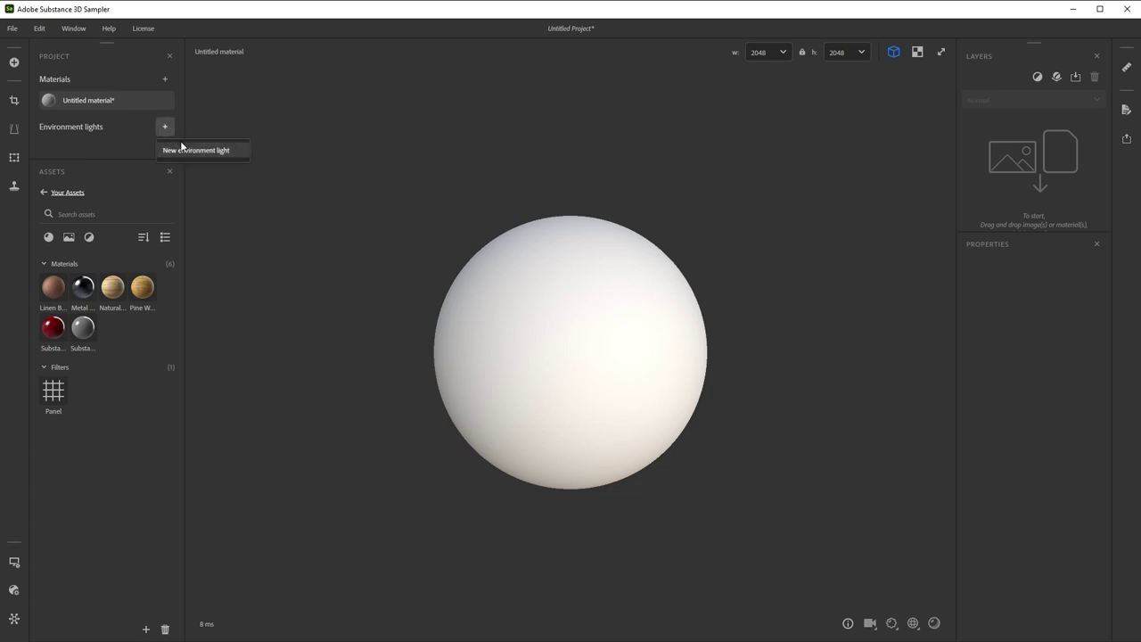
click(183, 150)
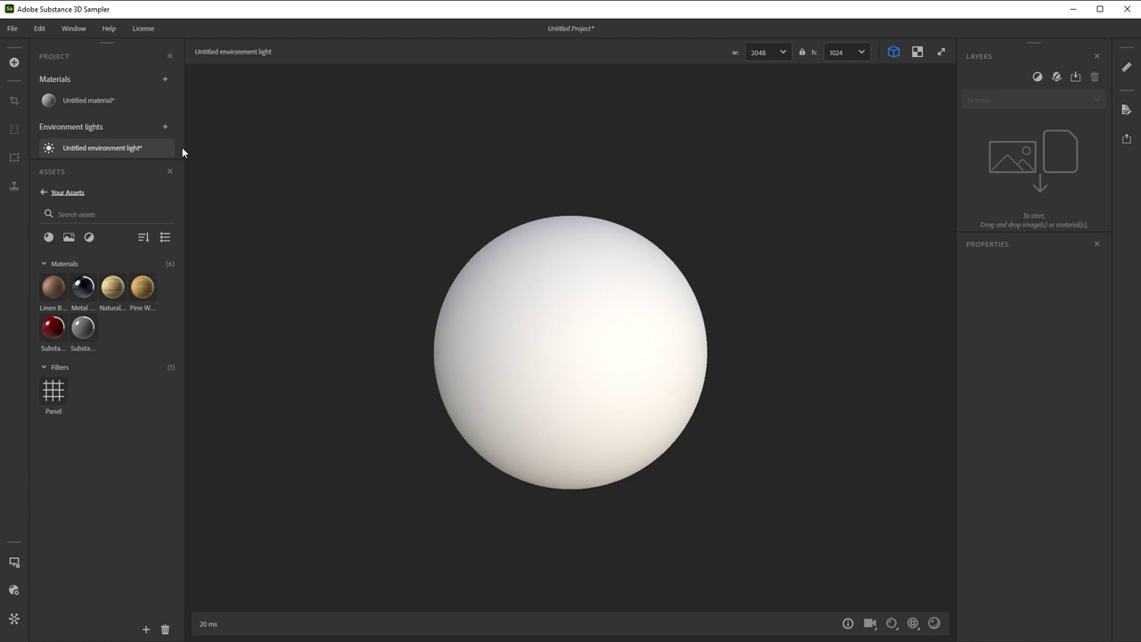
Import all 13 bracketed 360 photos into the environment light using the HDR merge template
key(alt+Tab)
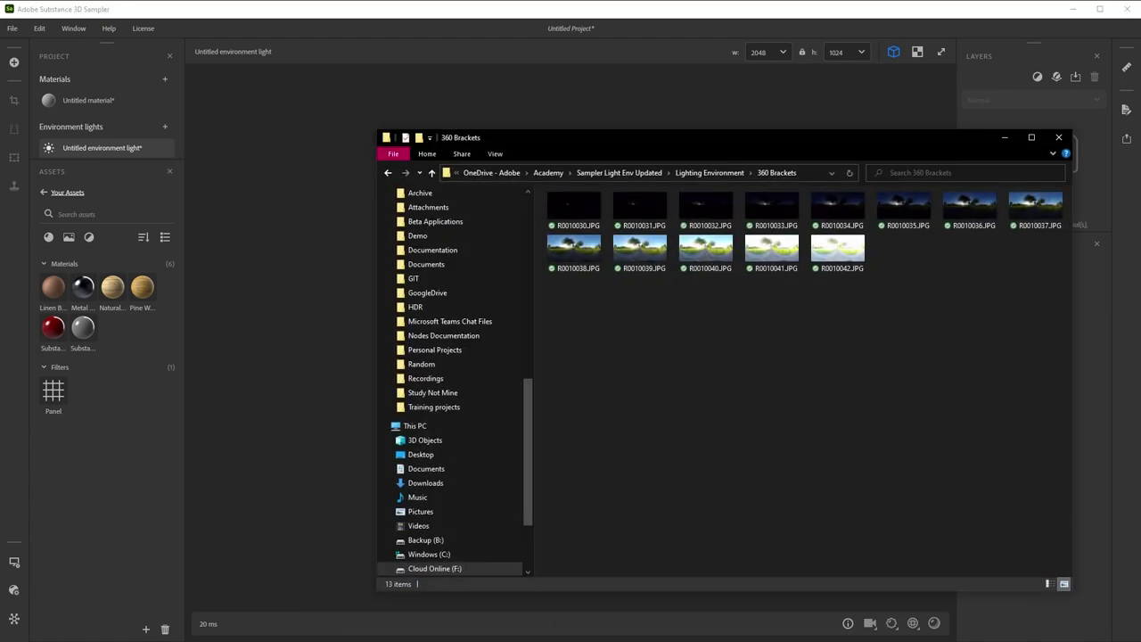
drag(1050, 298, 506, 144)
drag(545, 189, 1012, 176)
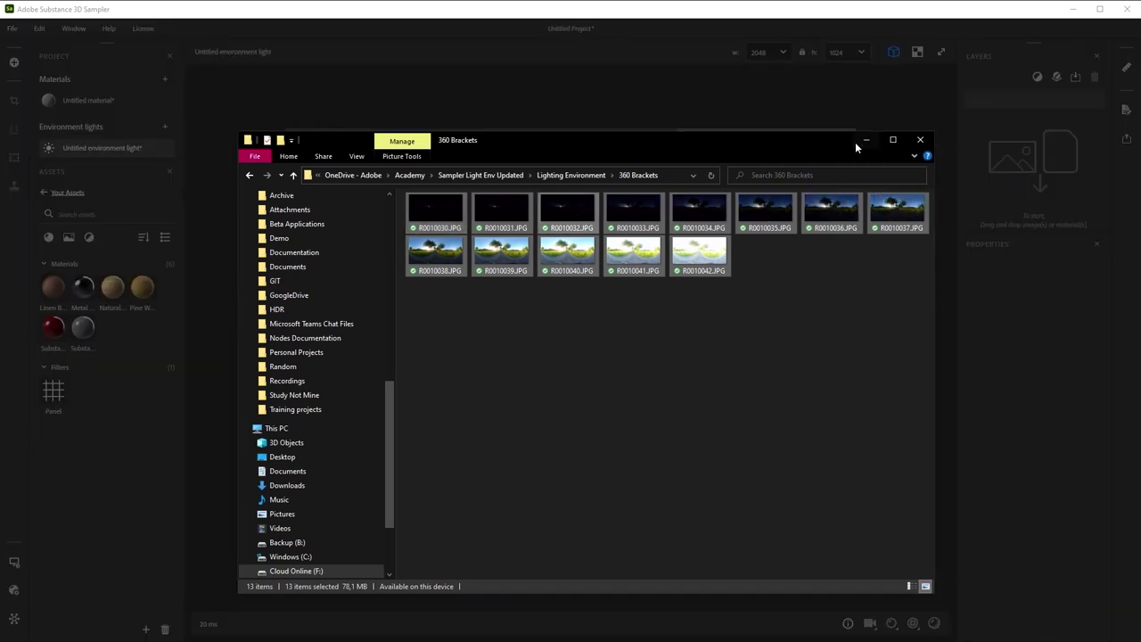
click(865, 141)
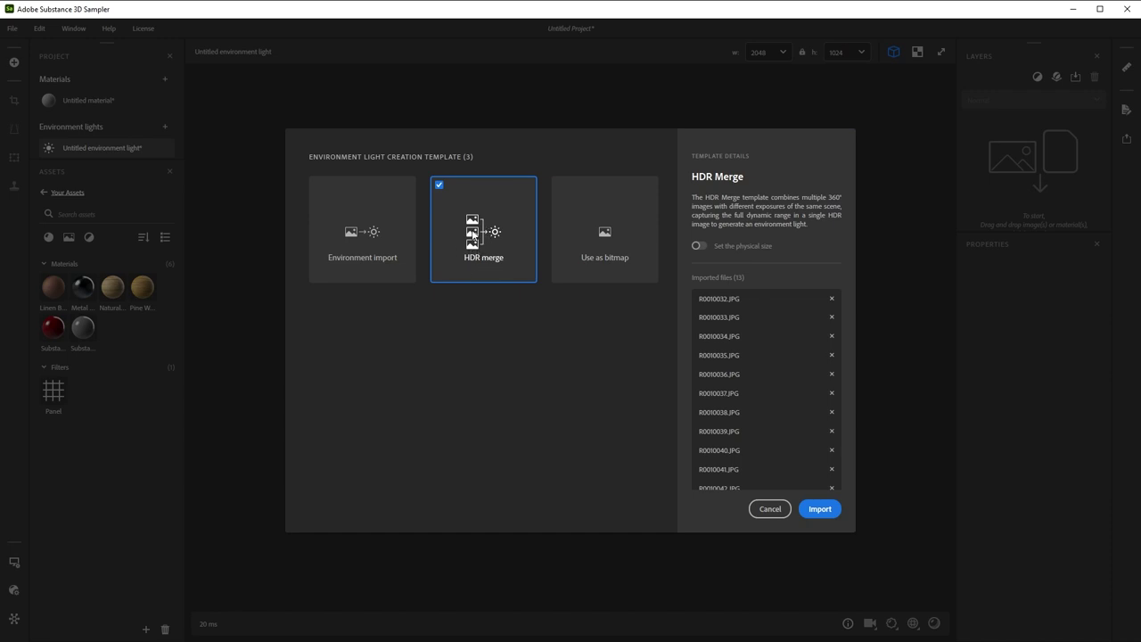
click(820, 509)
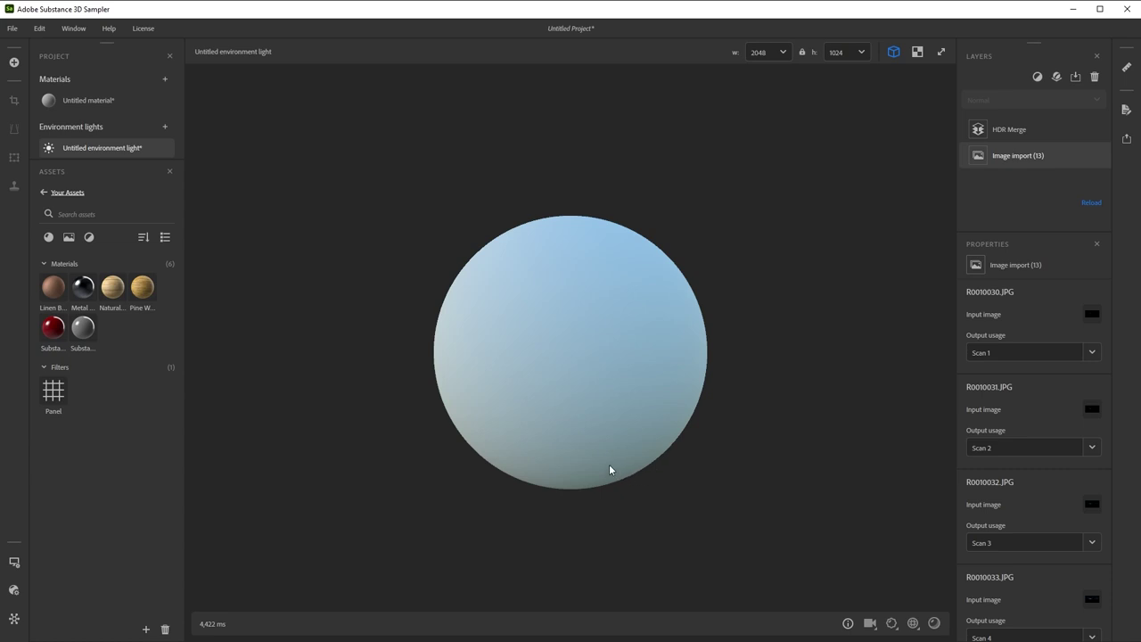
Rotate the environment lighting and switch the viewer mesh to Preview Sphere
mouse_move(534, 408)
mouse_down()
mouse_move(807, 397)
mouse_move(645, 354)
mouse_move(727, 350)
mouse_up()
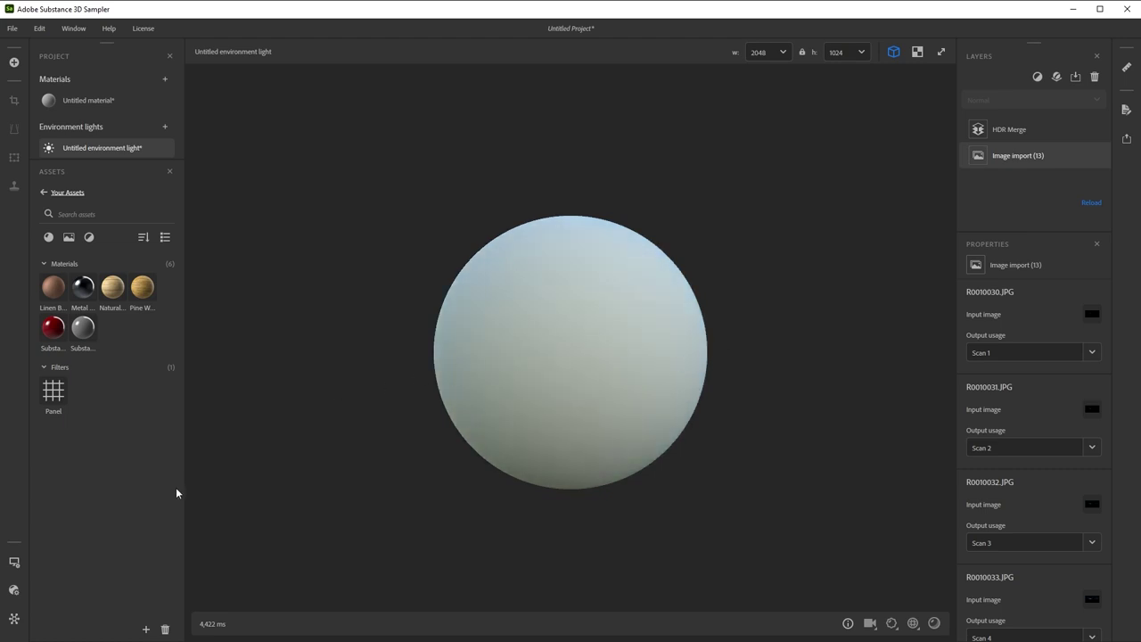
click(15, 562)
scroll(124, 552, down, 5)
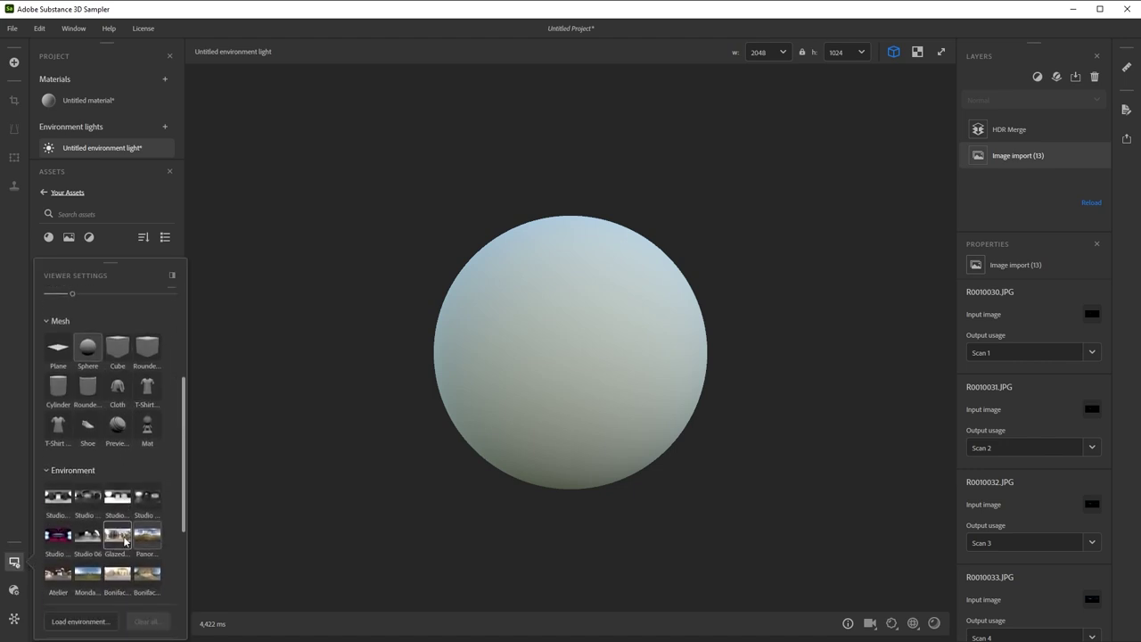
mouse_move(118, 375)
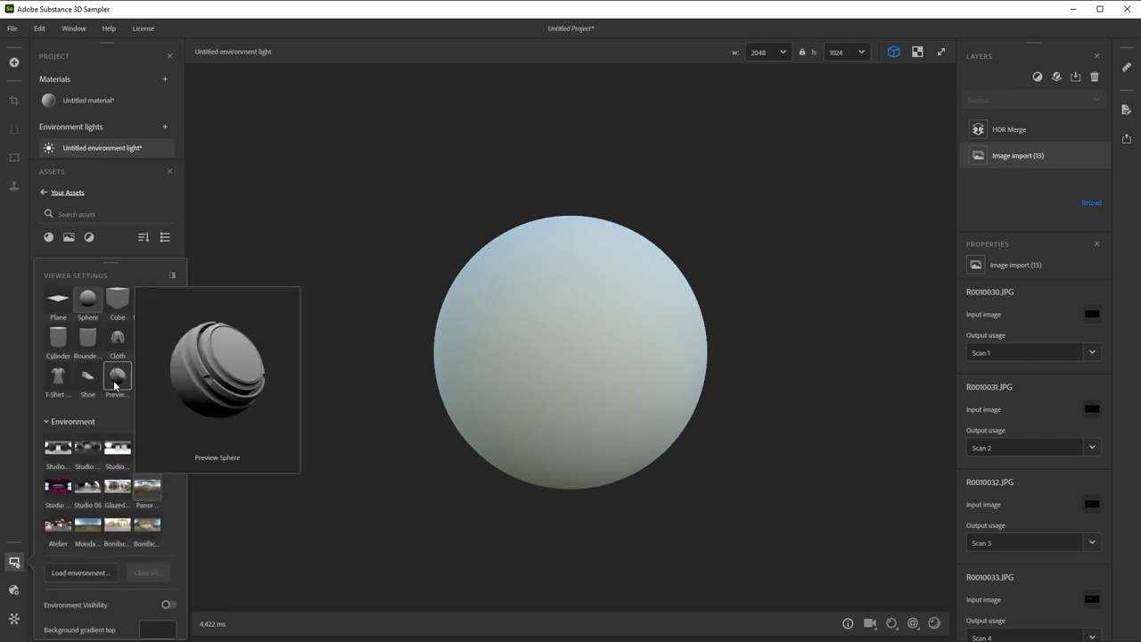
click(118, 375)
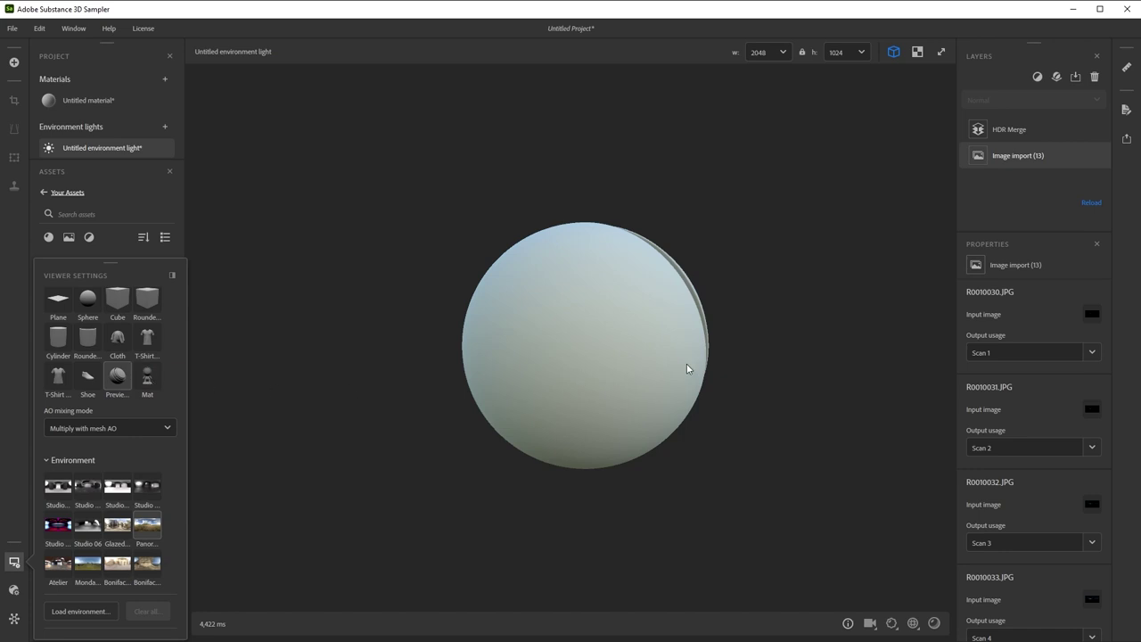
drag(685, 366, 487, 368)
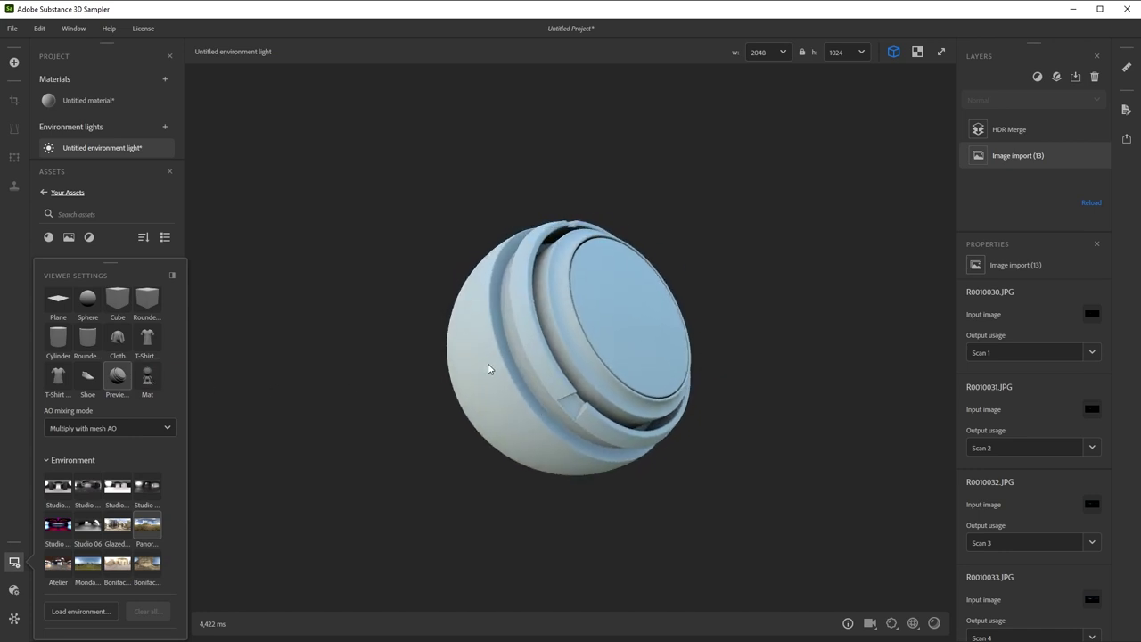
Show the HDR panorama in the 2D view with 360 projection, turned toward the sun
click(917, 53)
key(2)
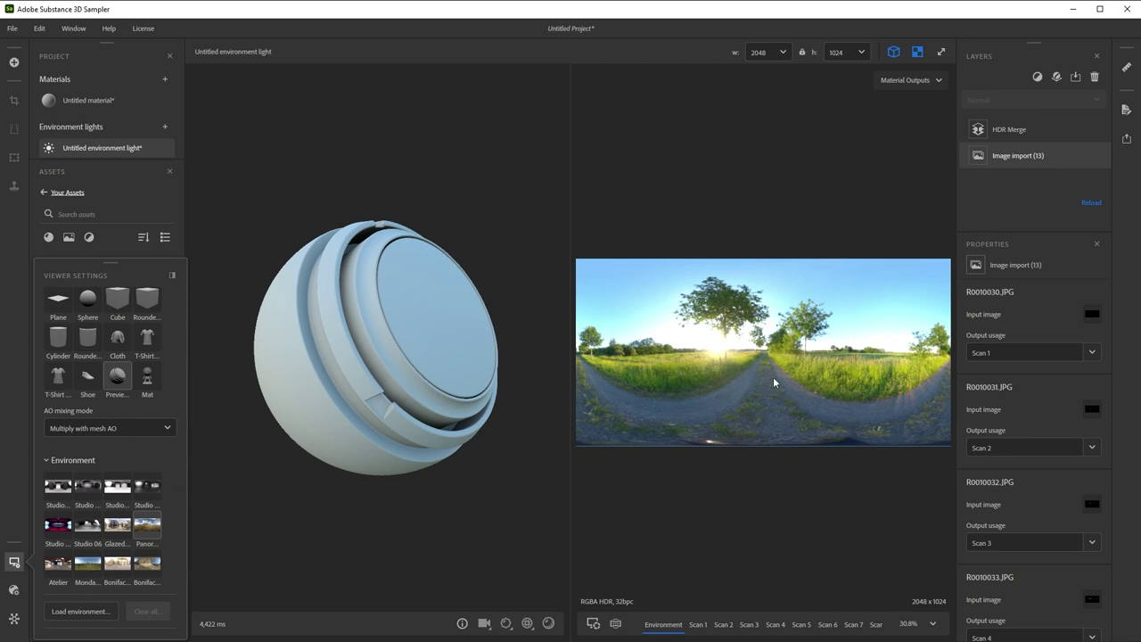
click(615, 624)
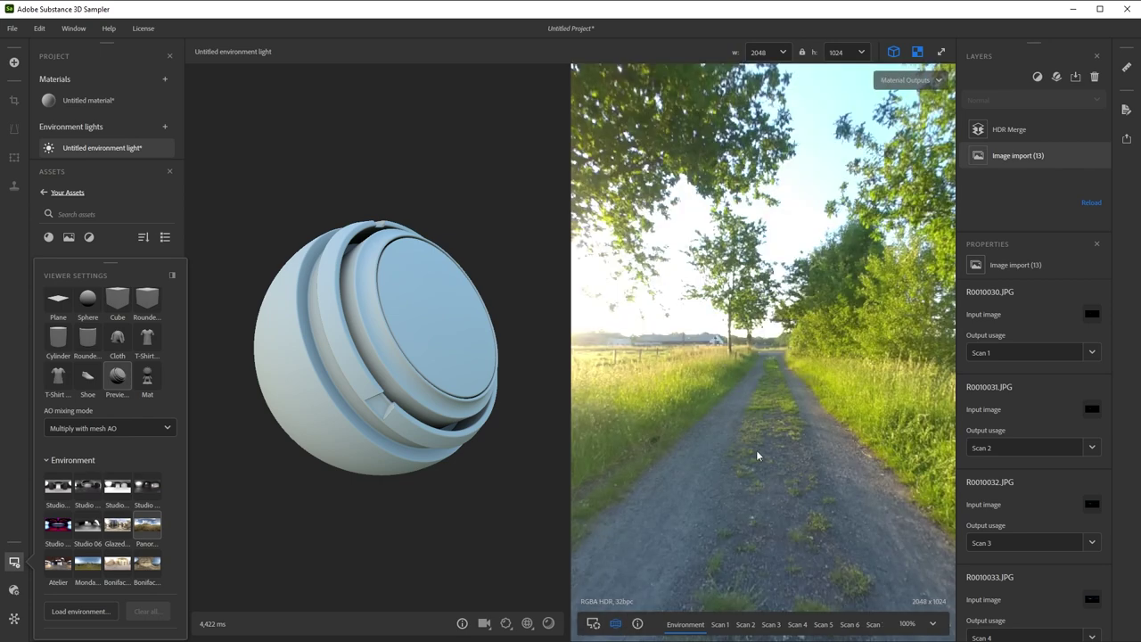
drag(828, 439, 599, 433)
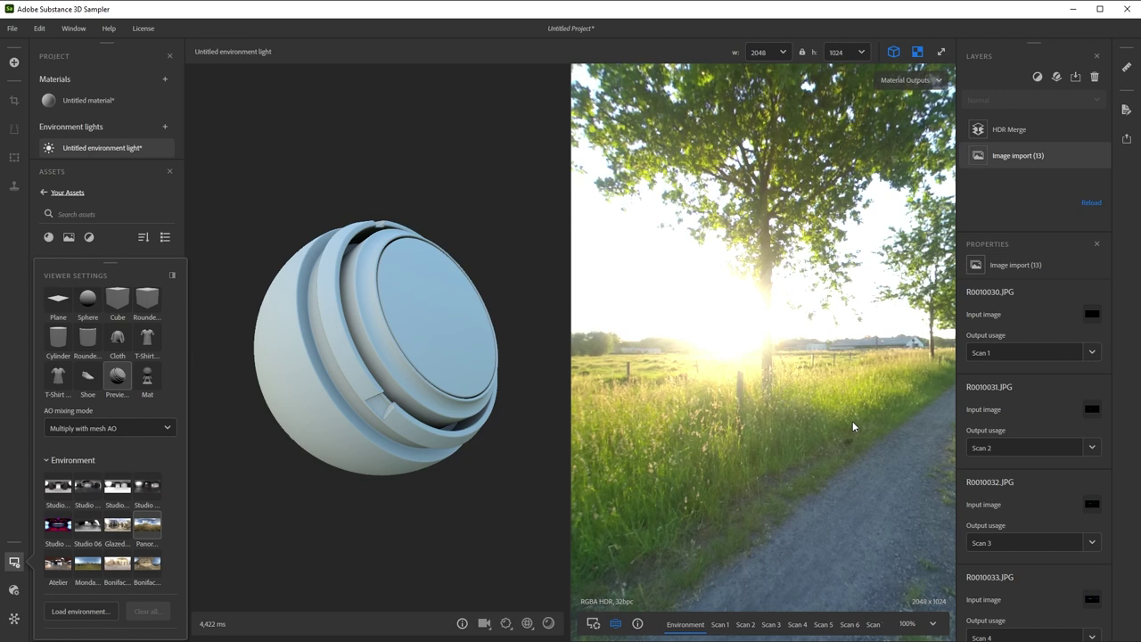
drag(852, 421, 810, 405)
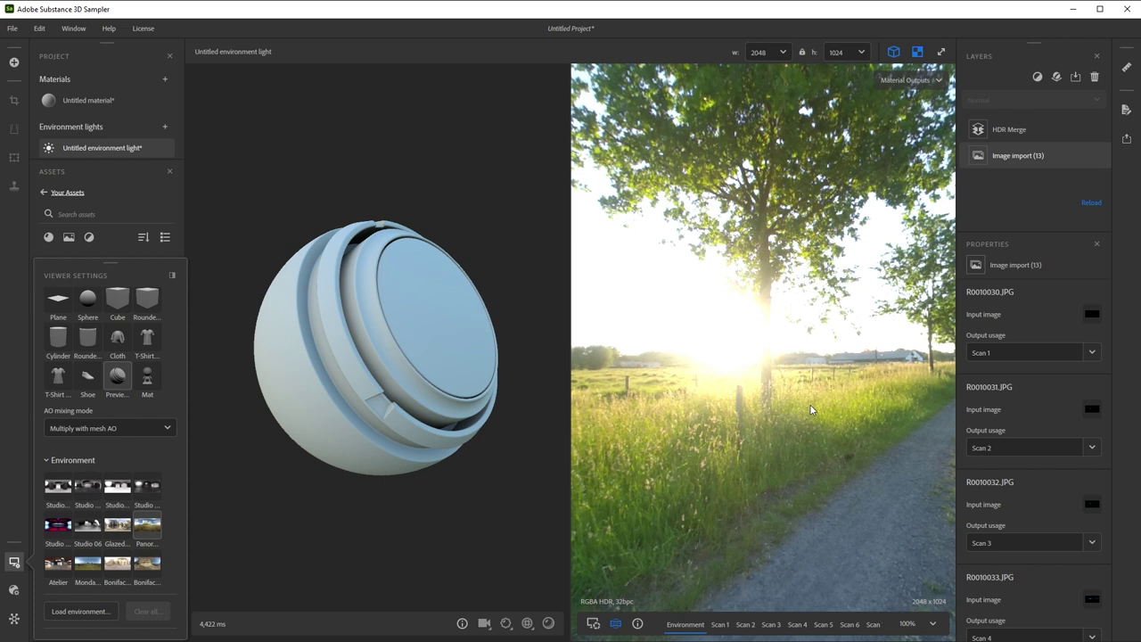
Select the HDR Merge layer to reveal its Input Exposure Delta and Auto Exposure settings
click(1032, 129)
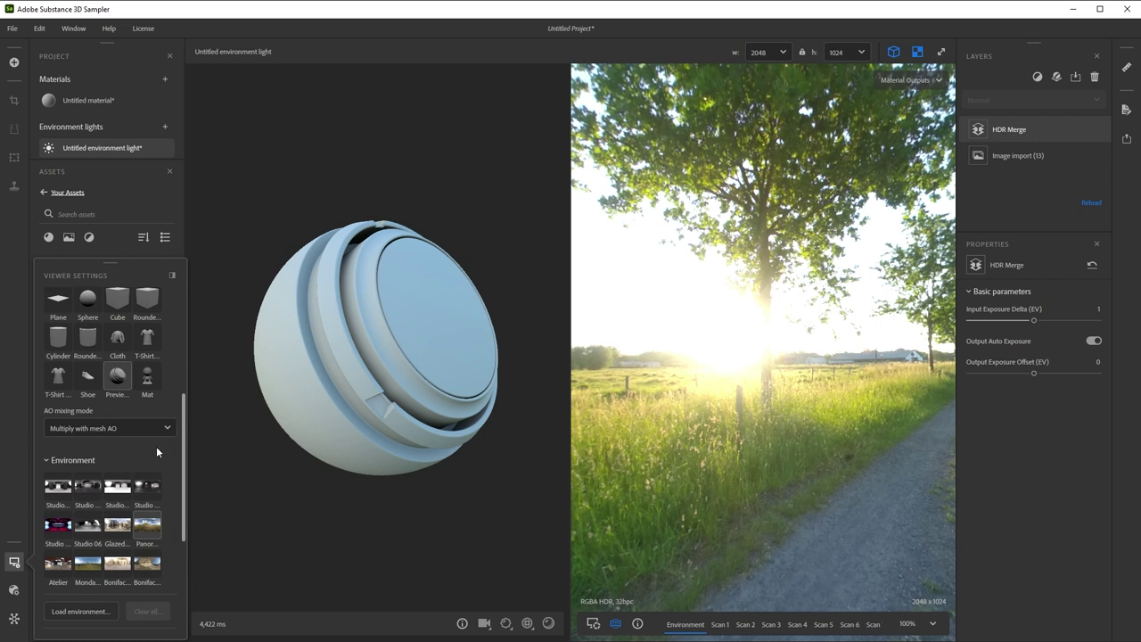
Search Starter Assets for 'temp' and add the Color Temperature filter above HDR Merge
click(14, 564)
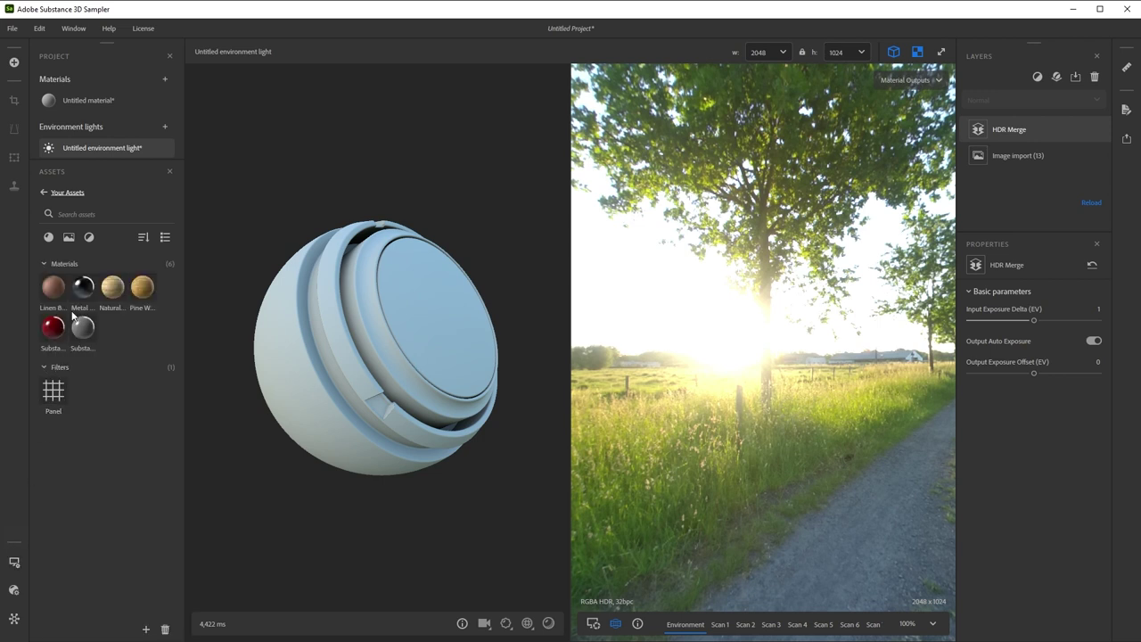
click(43, 193)
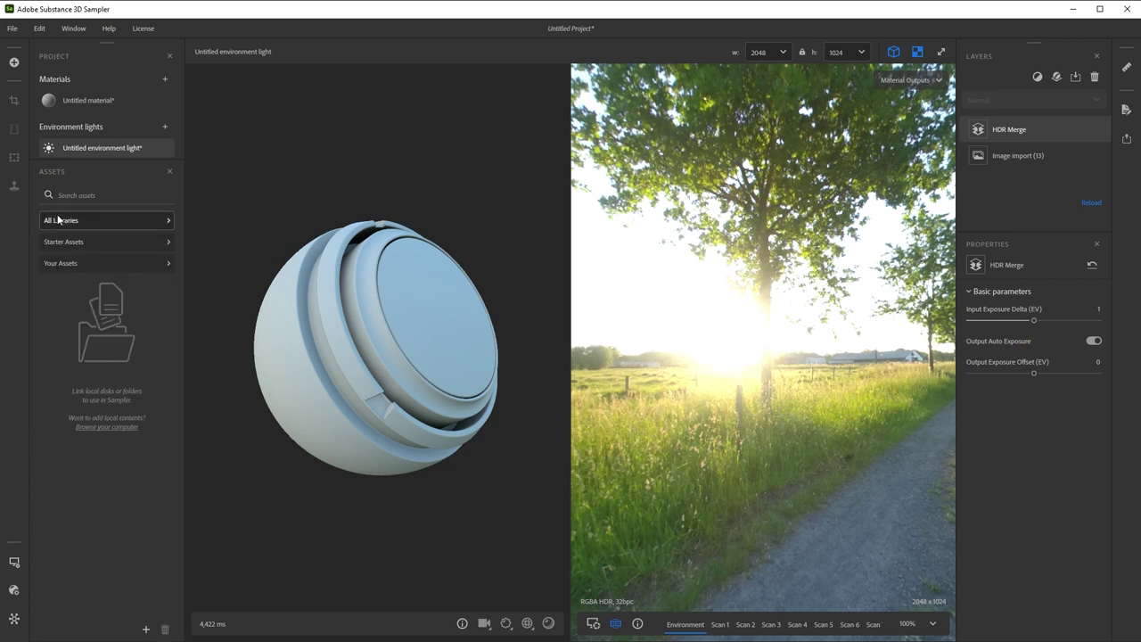
click(62, 241)
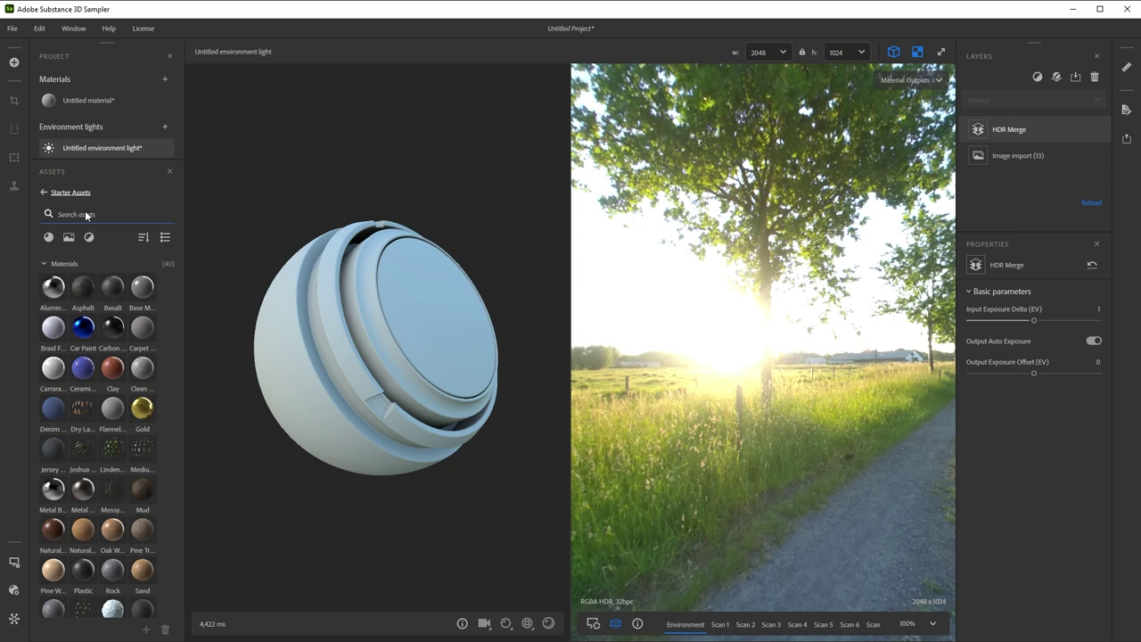
text(temp)
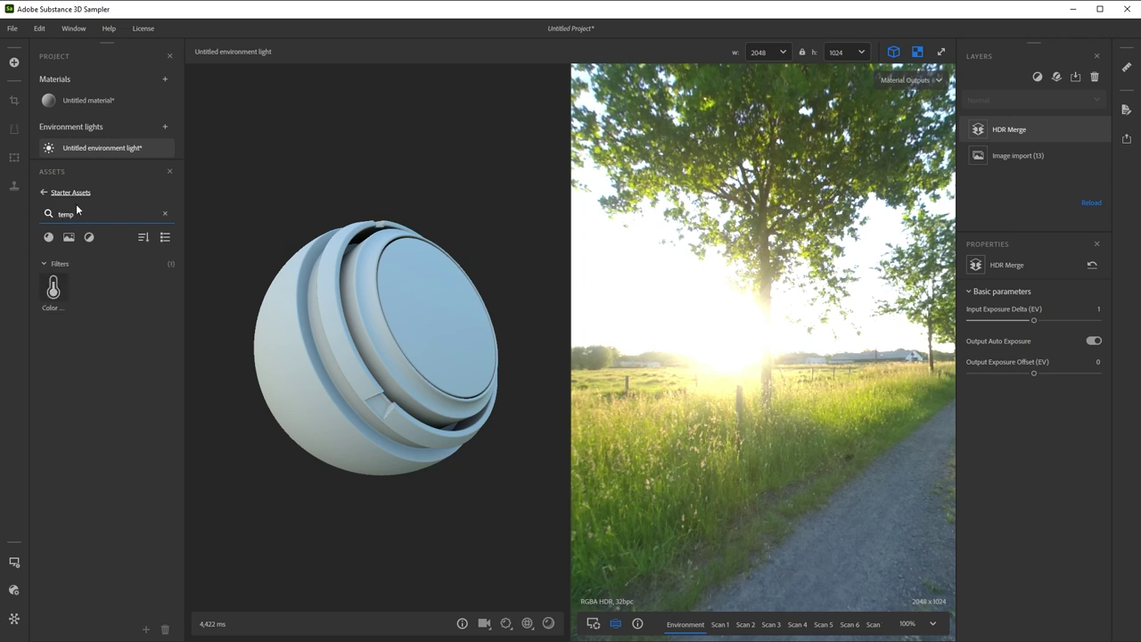
drag(54, 287, 1023, 120)
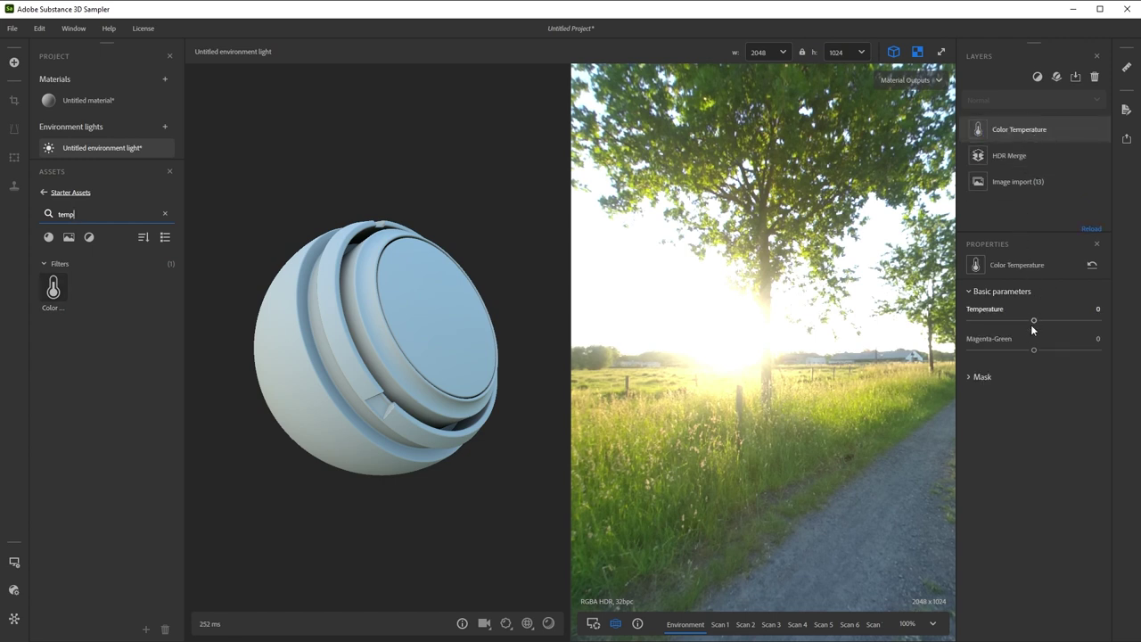
Lower the Color Temperature layer's Temperature to about -0.38 and check it on the preview mesh
mouse_move(1033, 320)
mouse_down()
mouse_move(1018, 321)
mouse_move(1048, 323)
mouse_move(1023, 325)
mouse_up()
drag(432, 374, 398, 330)
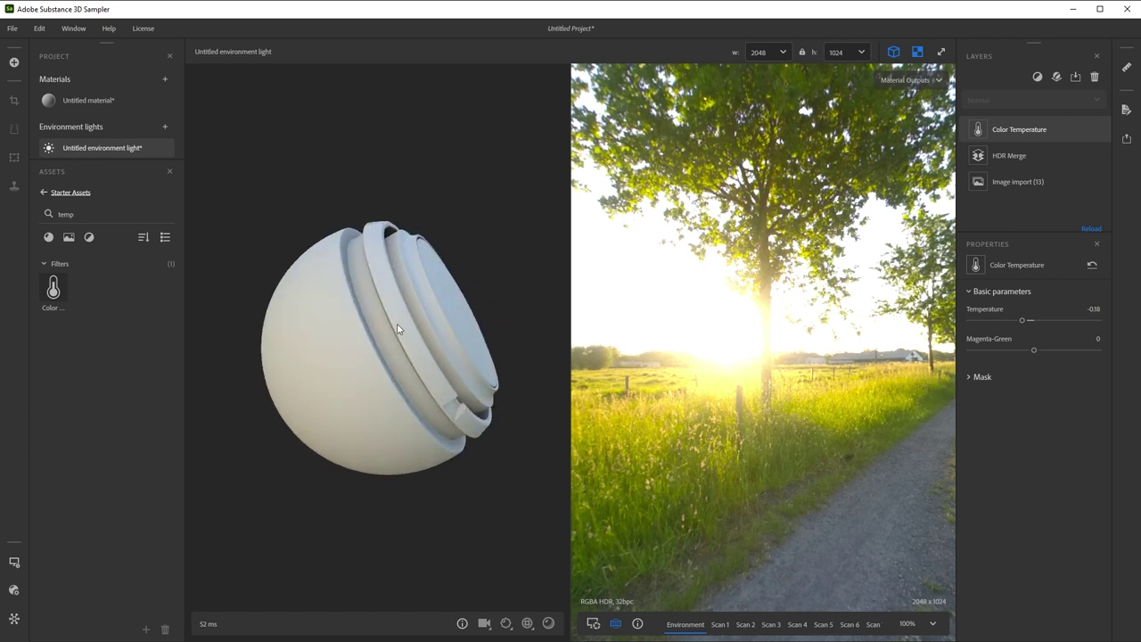
drag(437, 365, 371, 337)
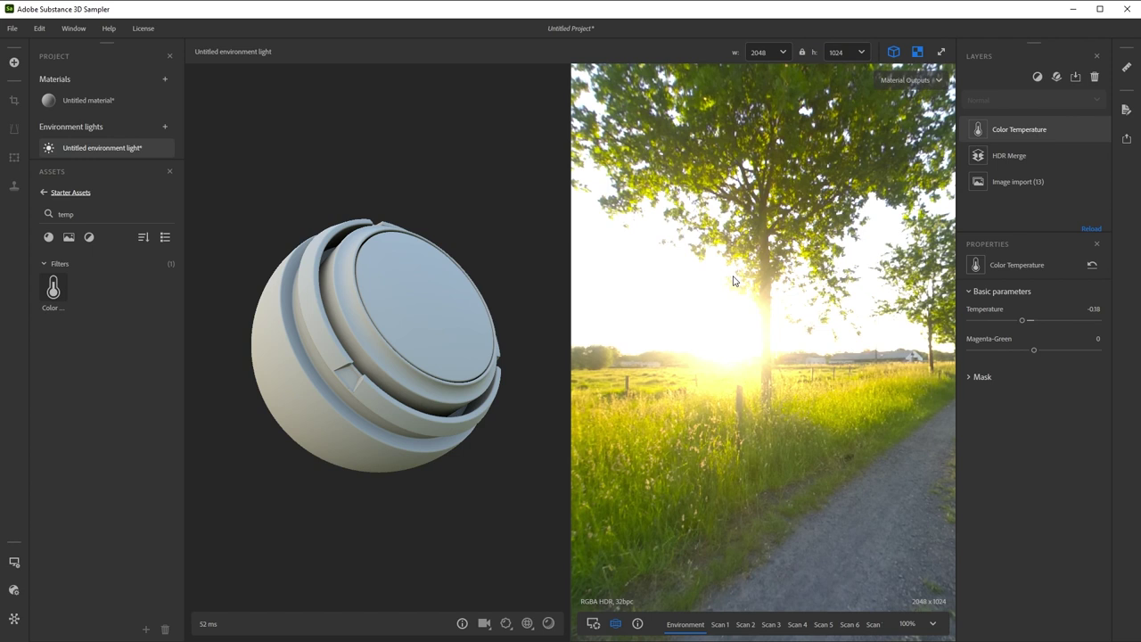
Add a Sphere Light layer from the Filters list, defaulting to 6500 K, 1 EV, radius 0.5
click(1037, 79)
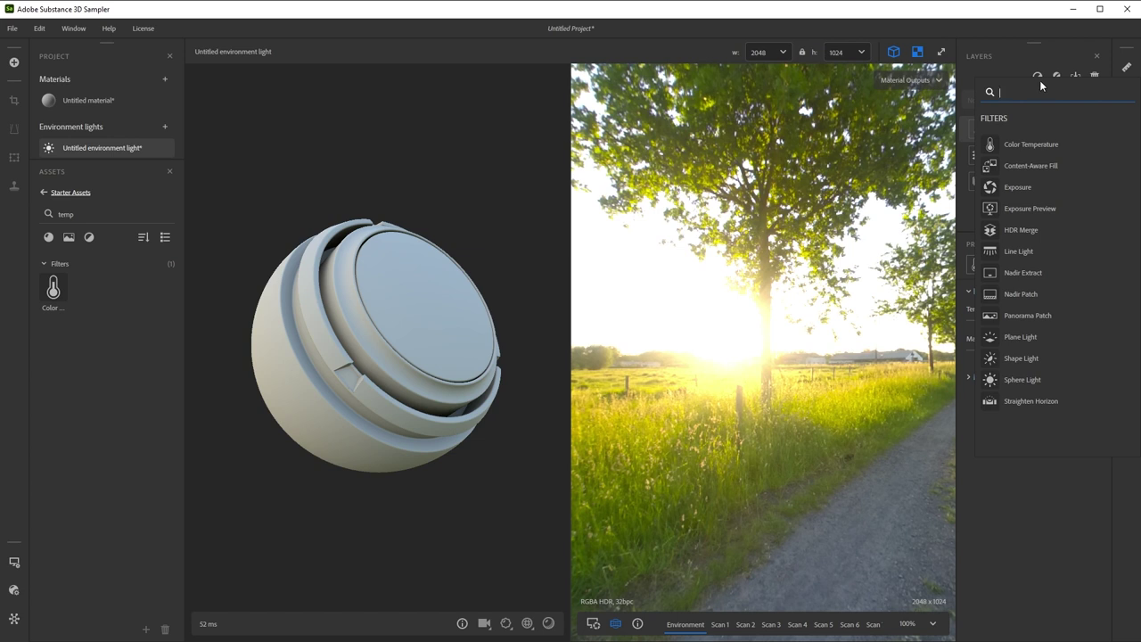
click(1028, 378)
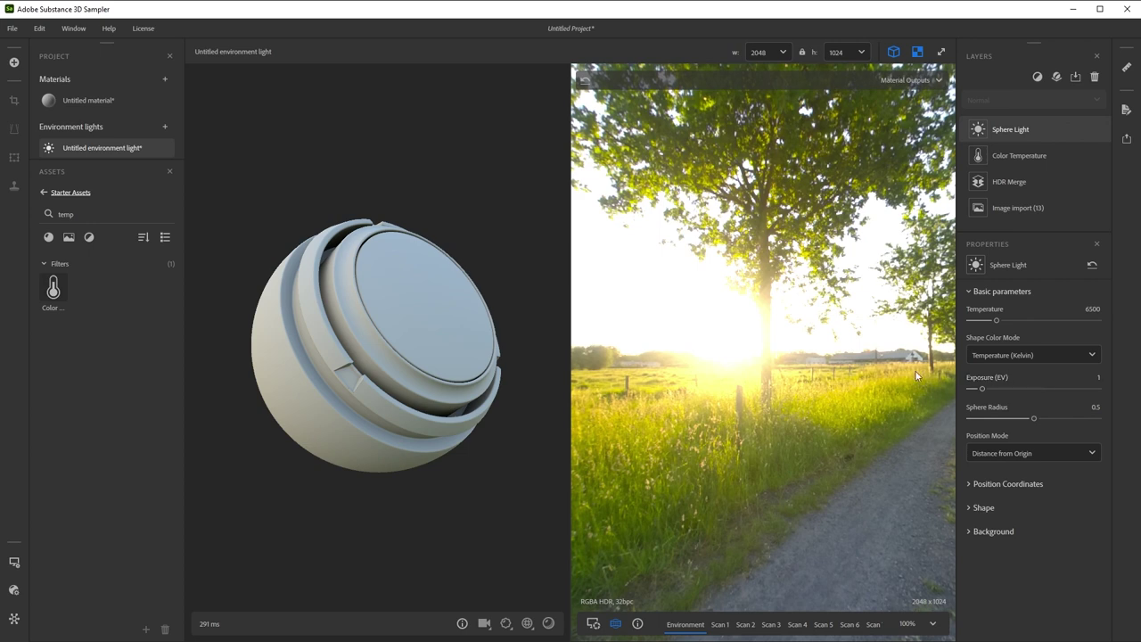
Move the sphere light over the sun in the 2D panorama and bring up the viewport exposure control
drag(772, 403, 816, 287)
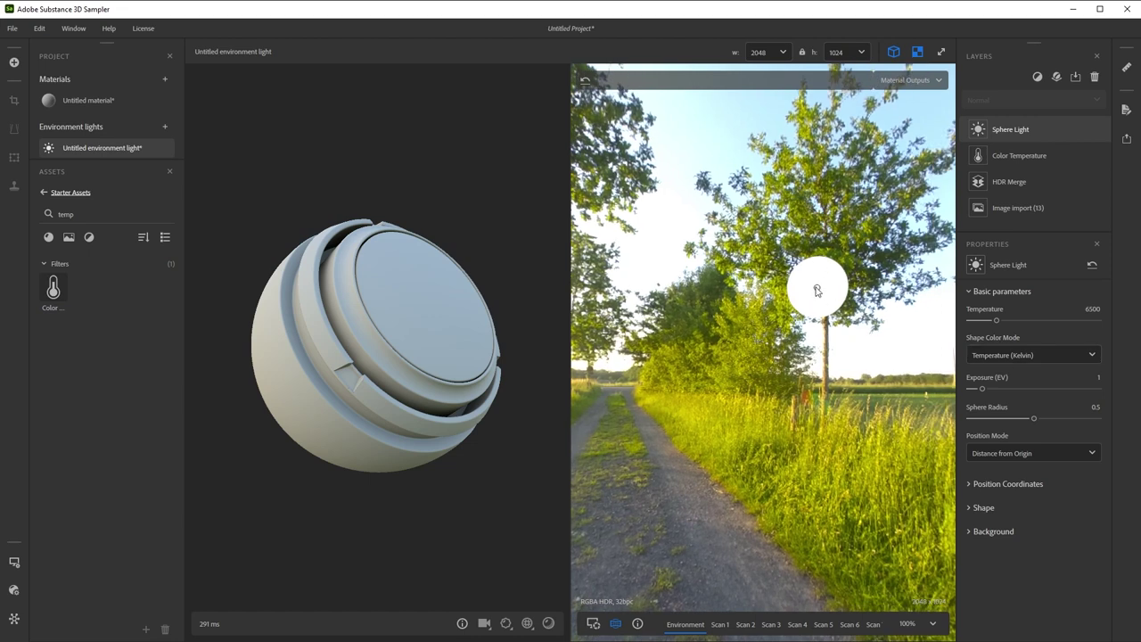
drag(818, 292, 686, 398)
scroll(744, 374, up, 3)
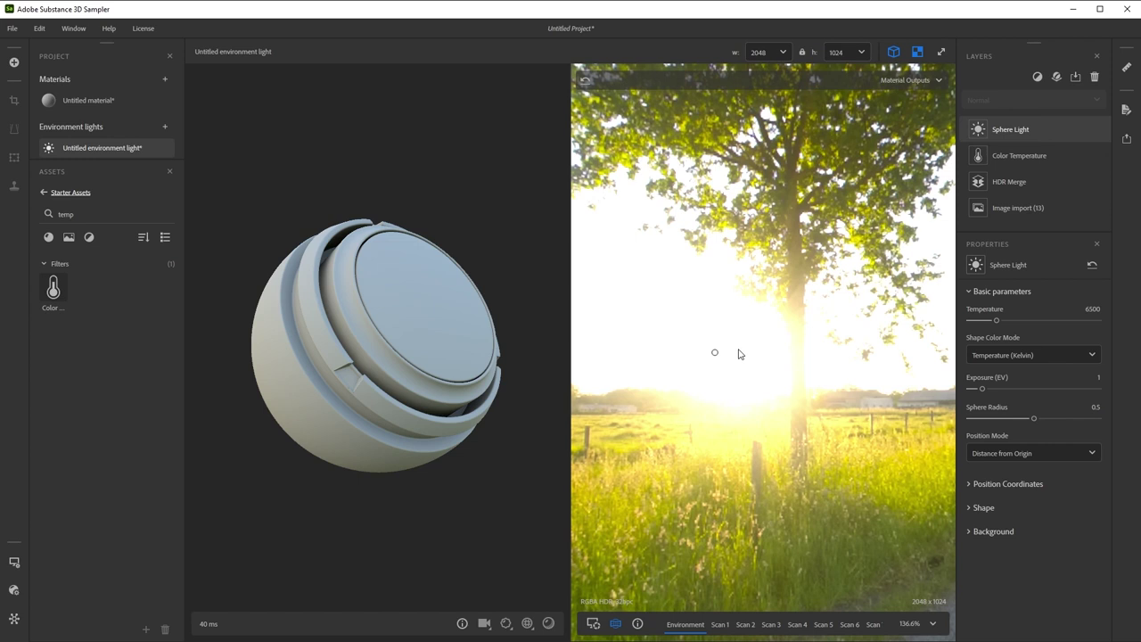
click(593, 625)
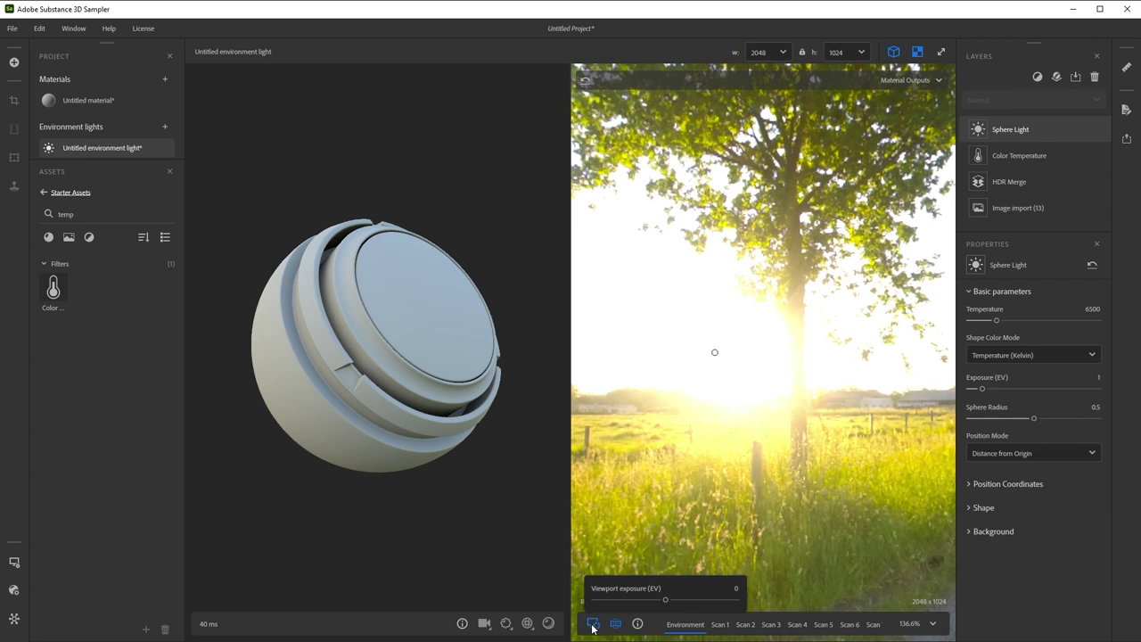
Darken the viewport and centre the sphere light on the sun, shrinking it slightly
drag(665, 600, 644, 601)
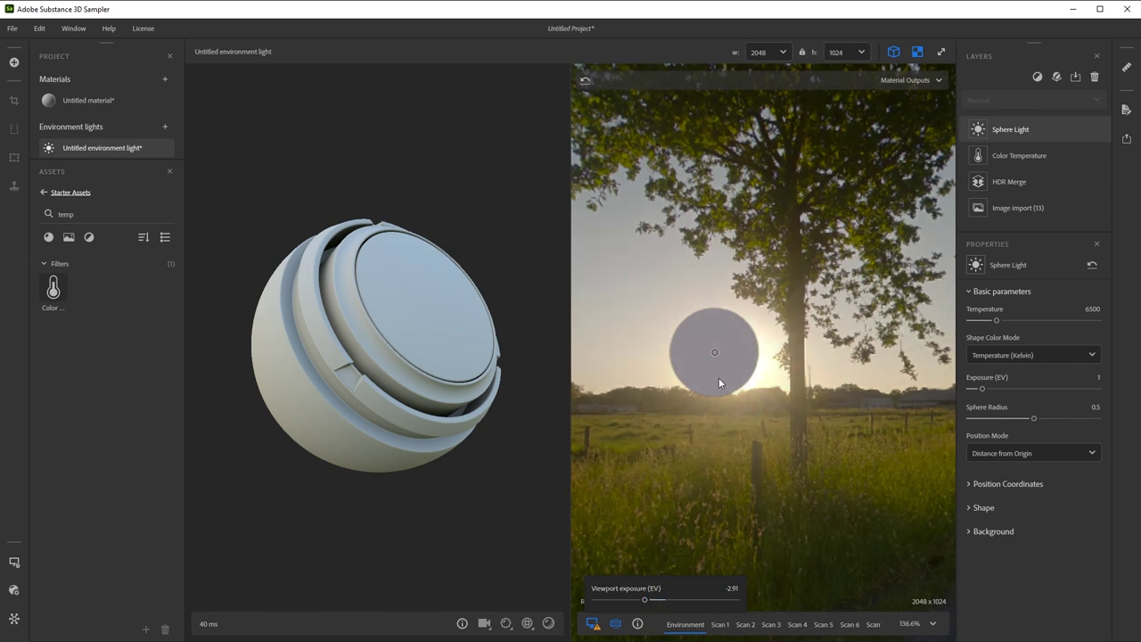
drag(713, 352, 744, 364)
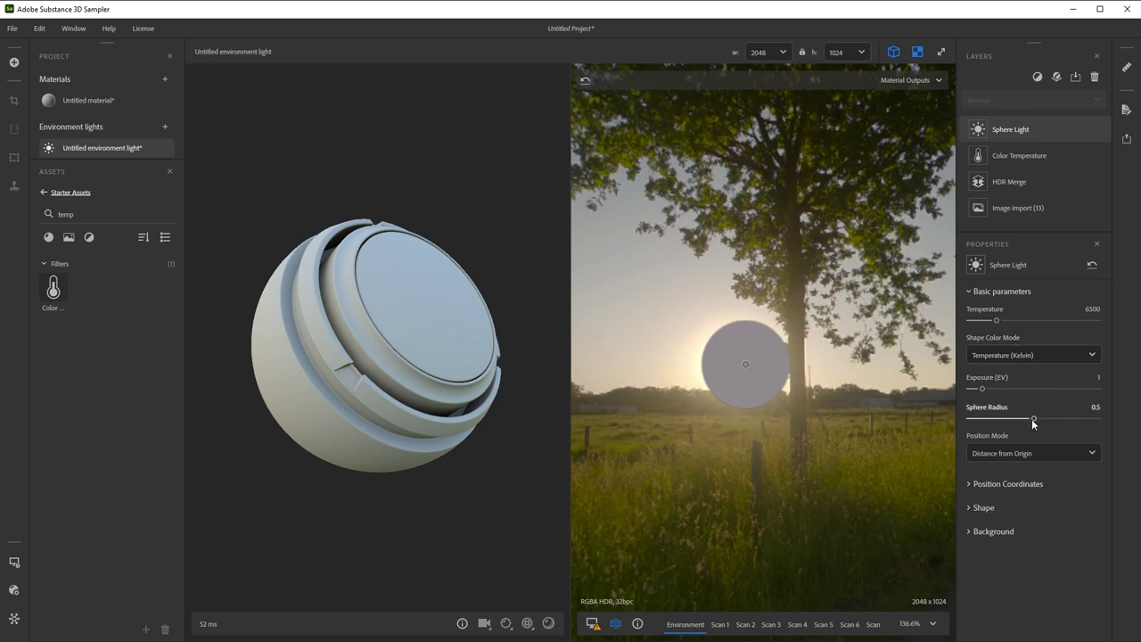
drag(1032, 418, 991, 420)
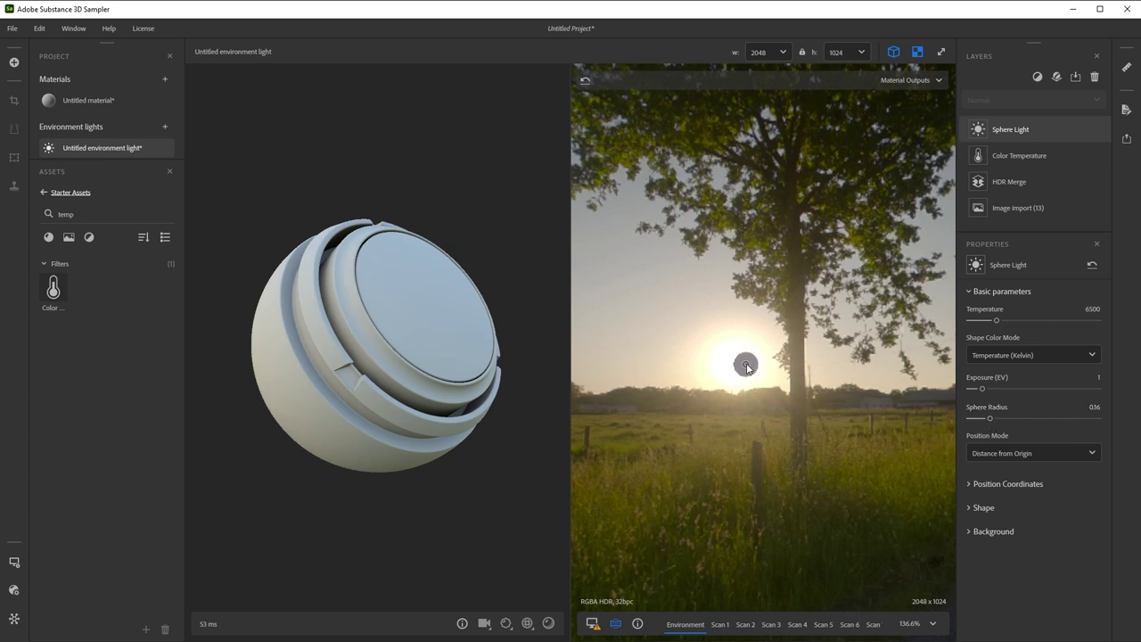
drag(745, 365, 741, 366)
Raise the sphere light's exposure and set its Sphere Radius to 0.05
drag(982, 389, 1099, 391)
drag(393, 407, 460, 411)
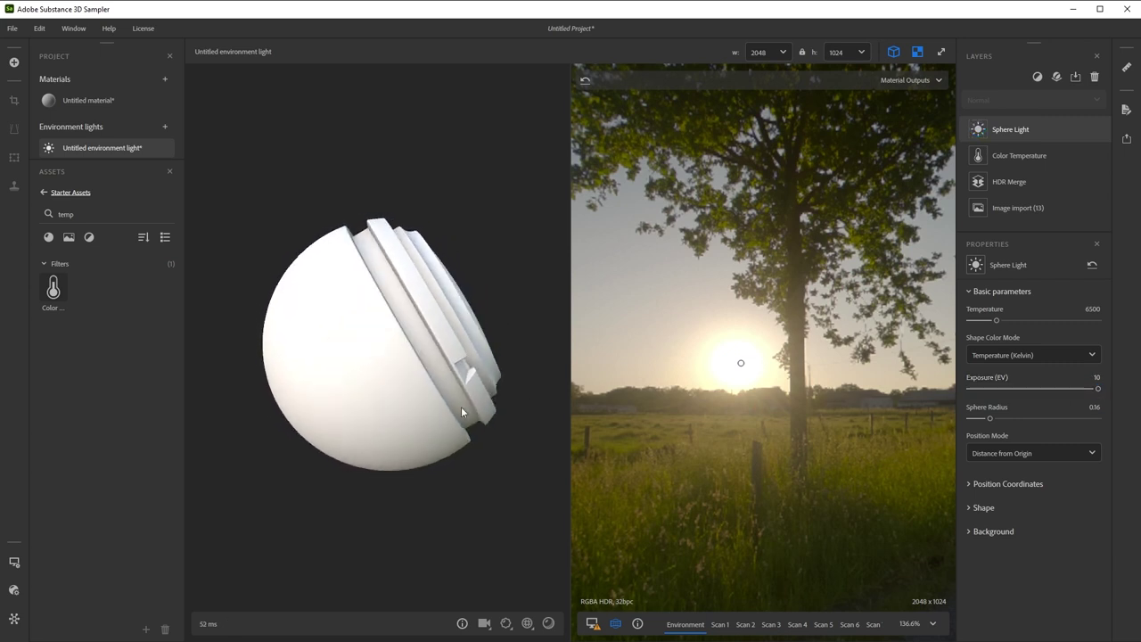
double_click(1094, 407)
key(BackSpace)
text(0)
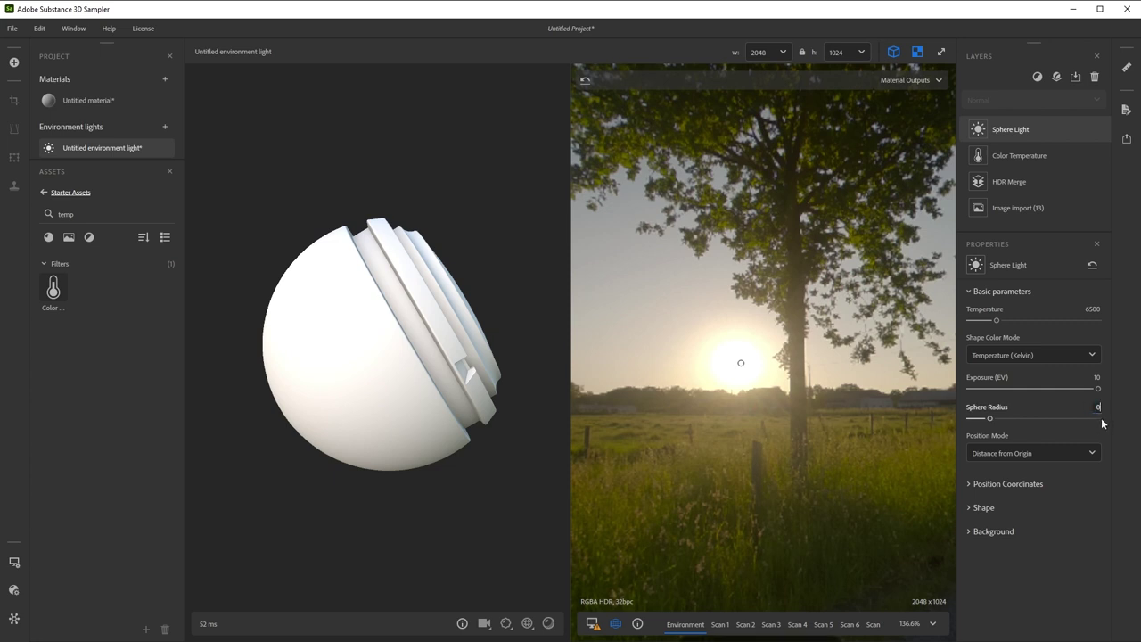
text(.05)
key(Return)
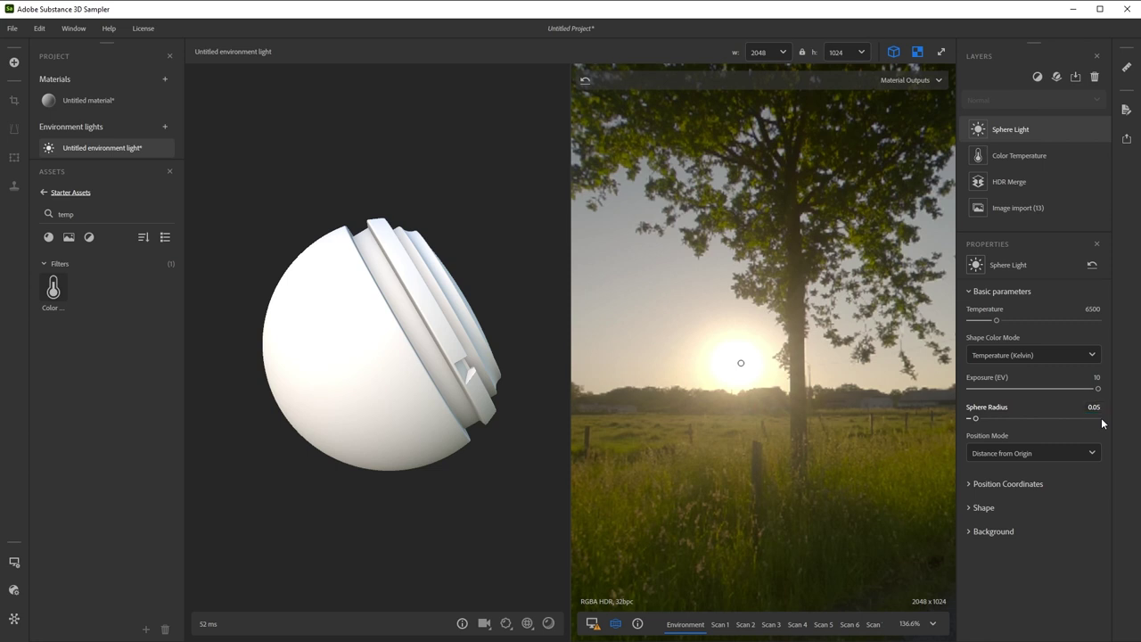
double_click(1096, 378)
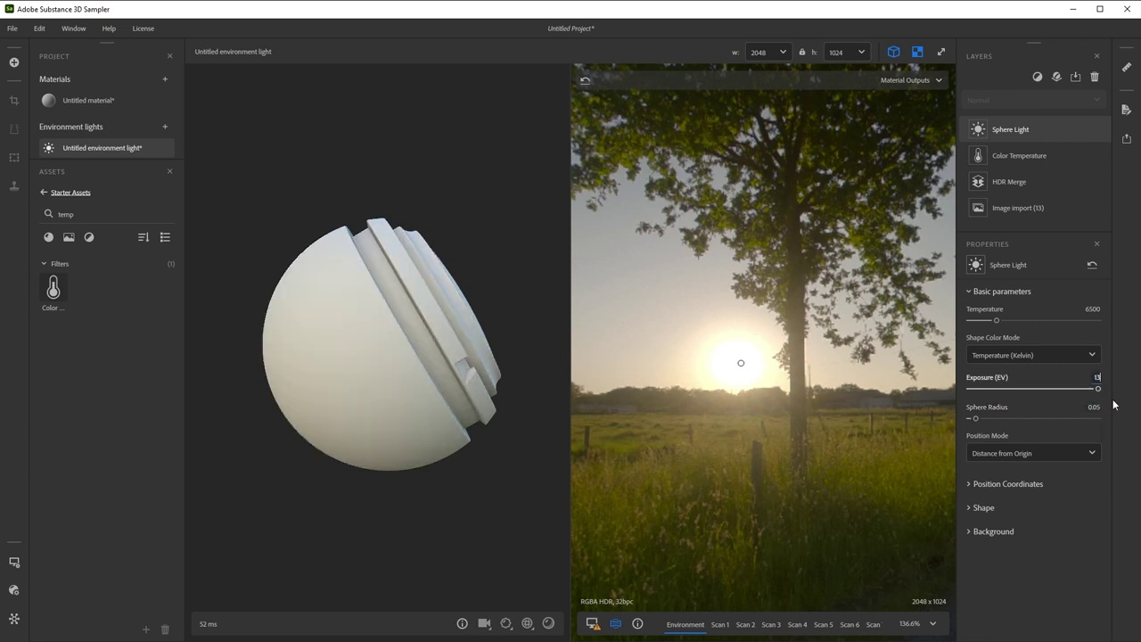
Set the sphere light's Exposure to 13.2 EV
text(13.2)
key(Return)
drag(472, 383, 384, 403)
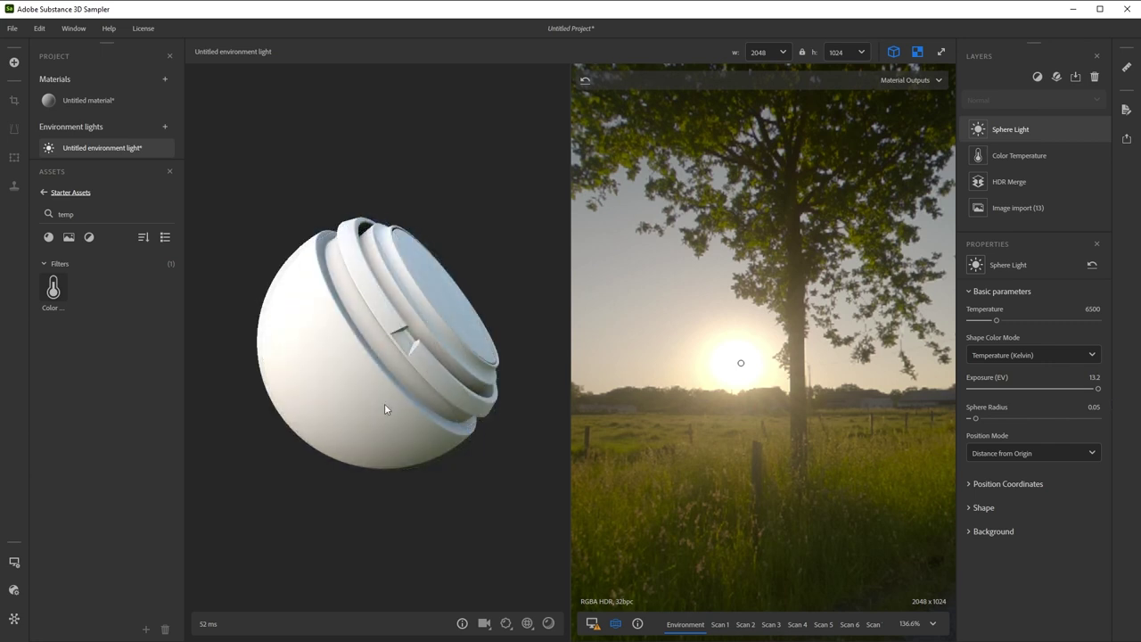
Enable Shadows in the preview shader settings and orbit the preview sphere
click(13, 589)
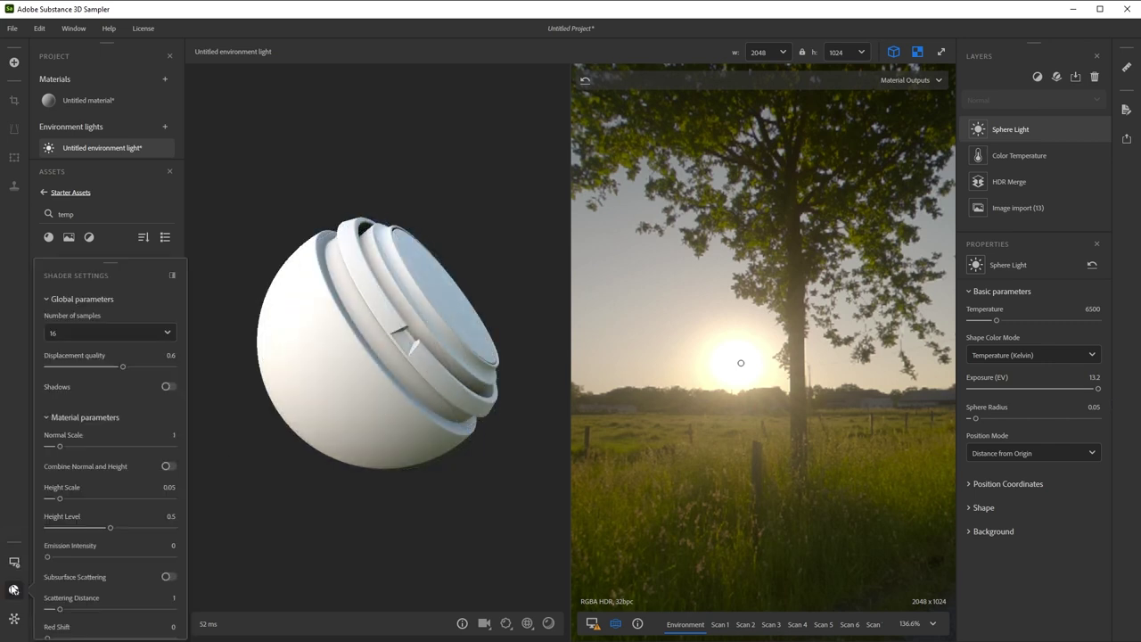
click(167, 387)
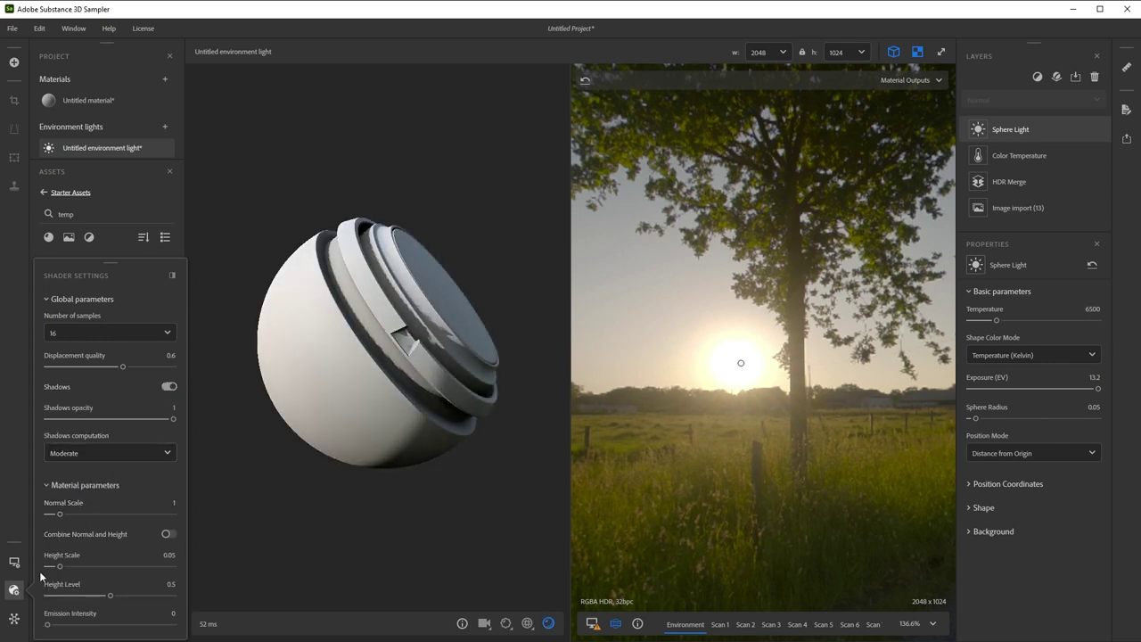
click(14, 590)
drag(386, 403, 452, 439)
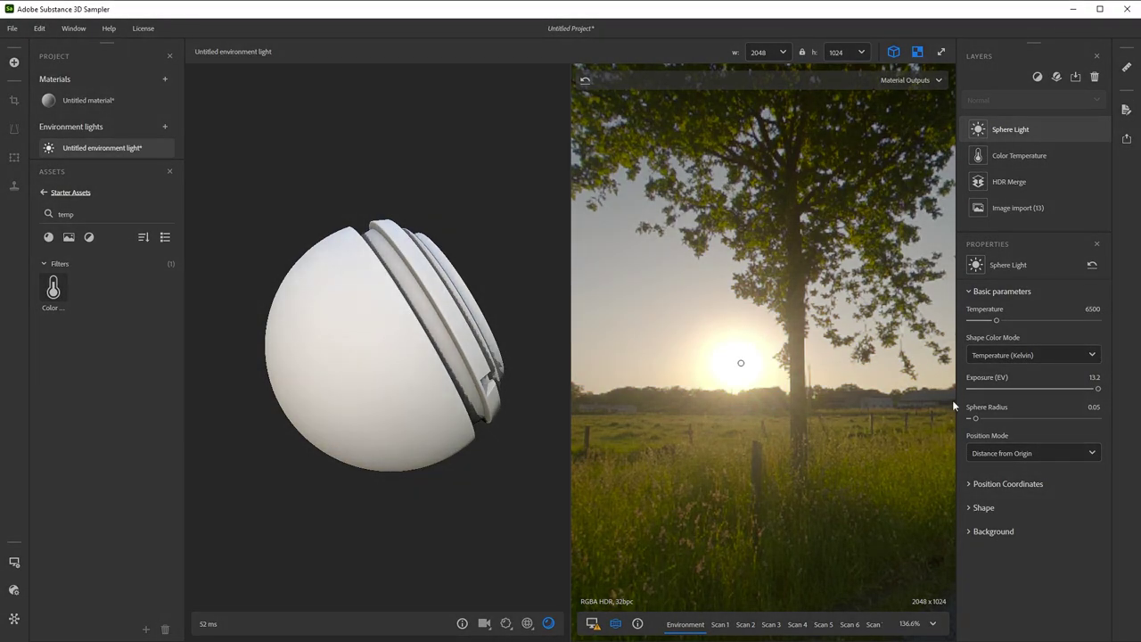
Set the Sphere Light temperature to 5400 K
drag(997, 319, 993, 321)
click(1089, 308)
text(5400)
key(Return)
drag(509, 455, 421, 472)
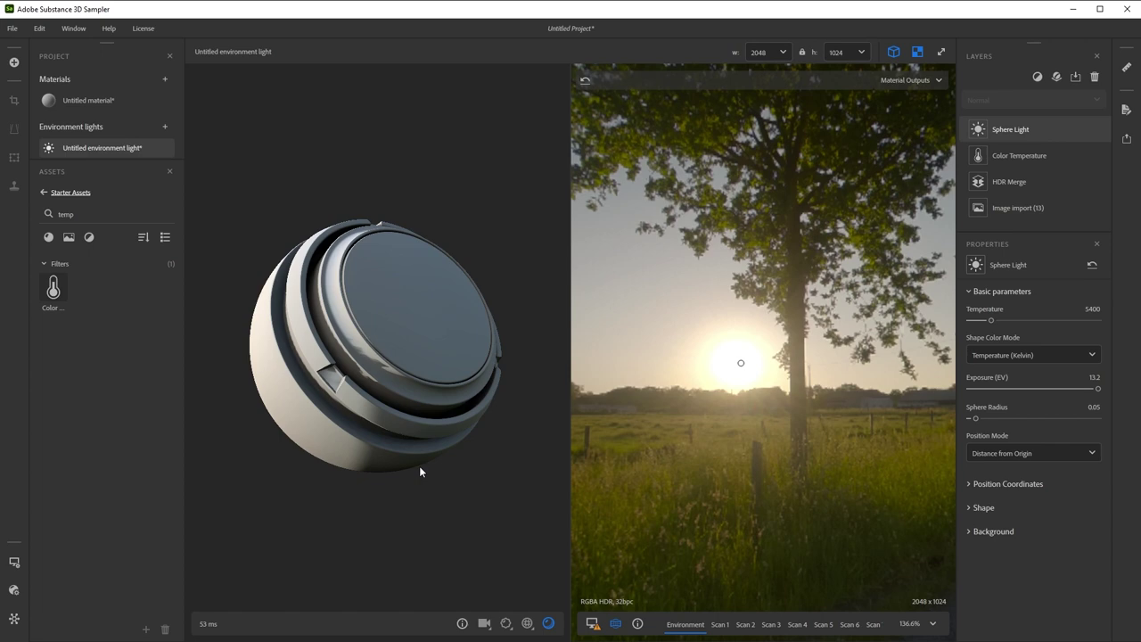
Reset viewport exposure to 0 EV and tilt the panorama down to the ground
click(592, 623)
click(732, 589)
text(0)
key(Return)
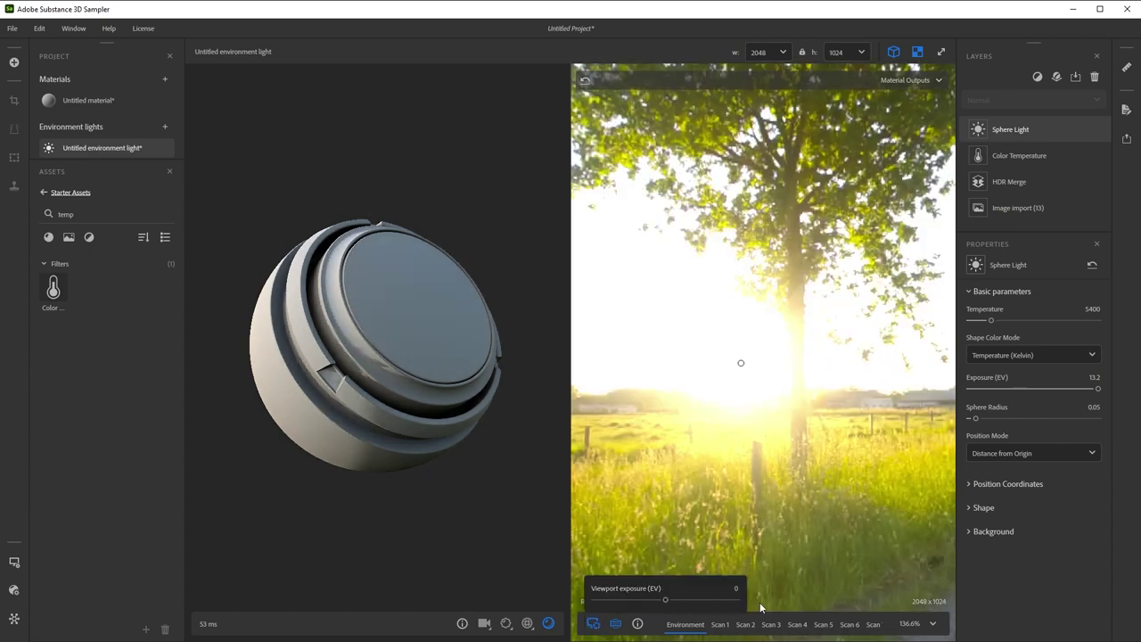
scroll(815, 485, down, 2)
drag(814, 489, 815, 550)
scroll(814, 550, up, 3)
scroll(813, 548, down, 2)
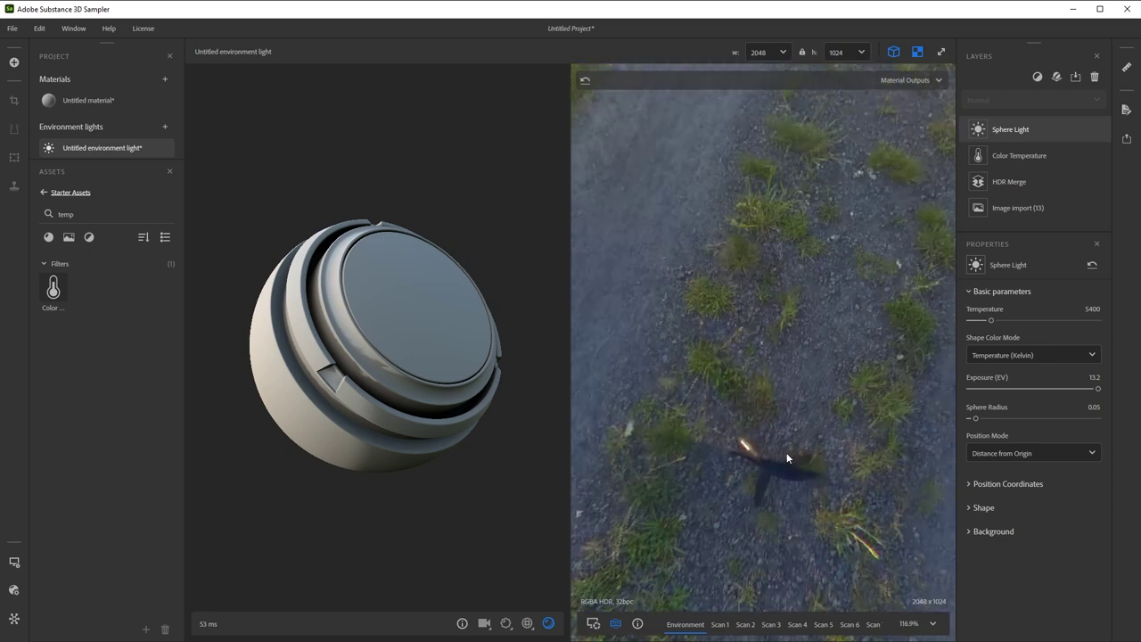
Add a Nadir Patch over the tripod and source it from clean gravel
click(1038, 79)
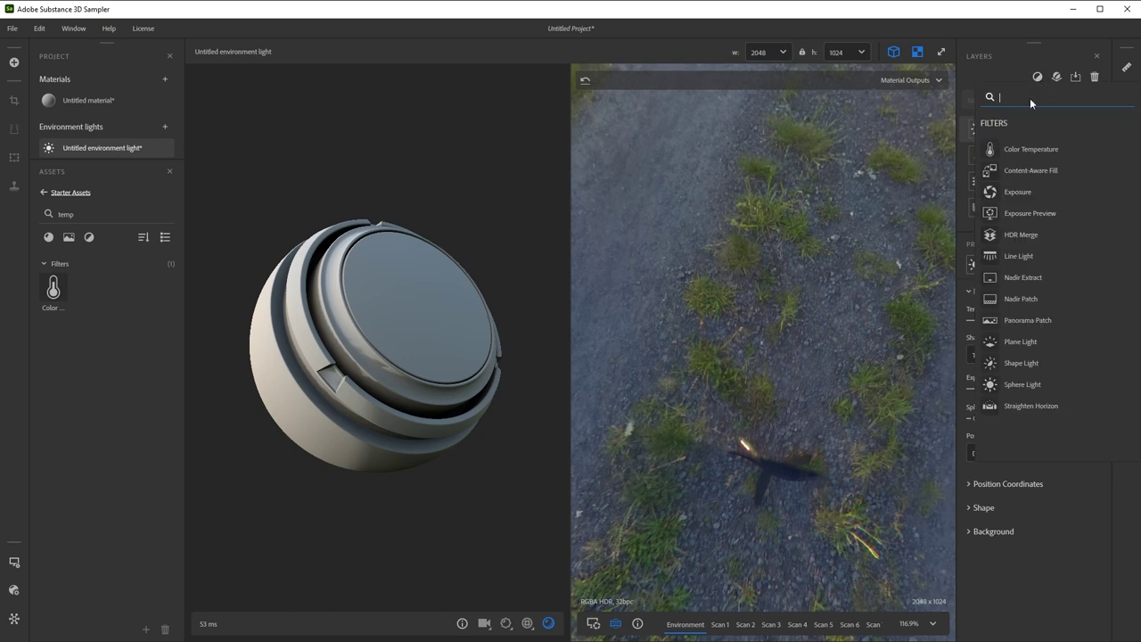
click(1040, 297)
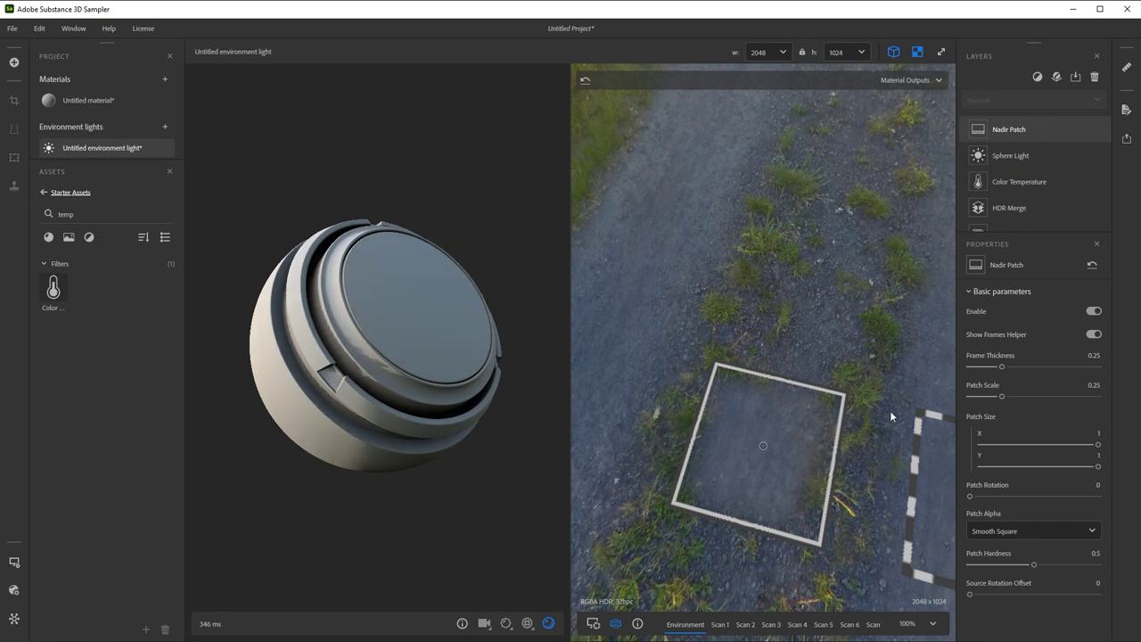
drag(890, 410, 1123, 437)
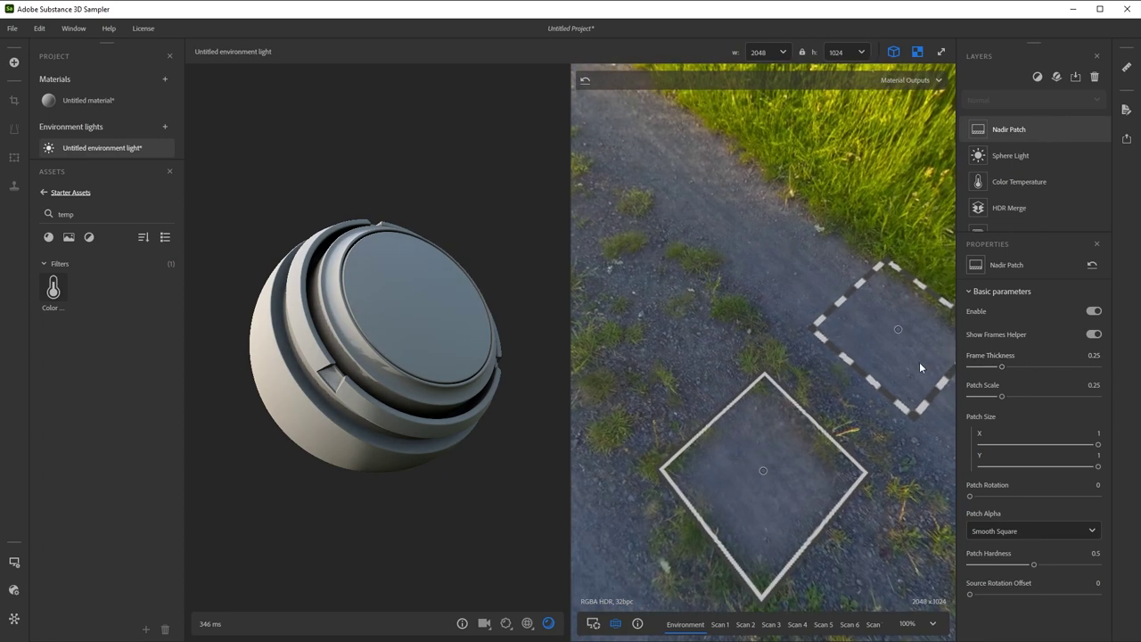
drag(900, 330, 654, 356)
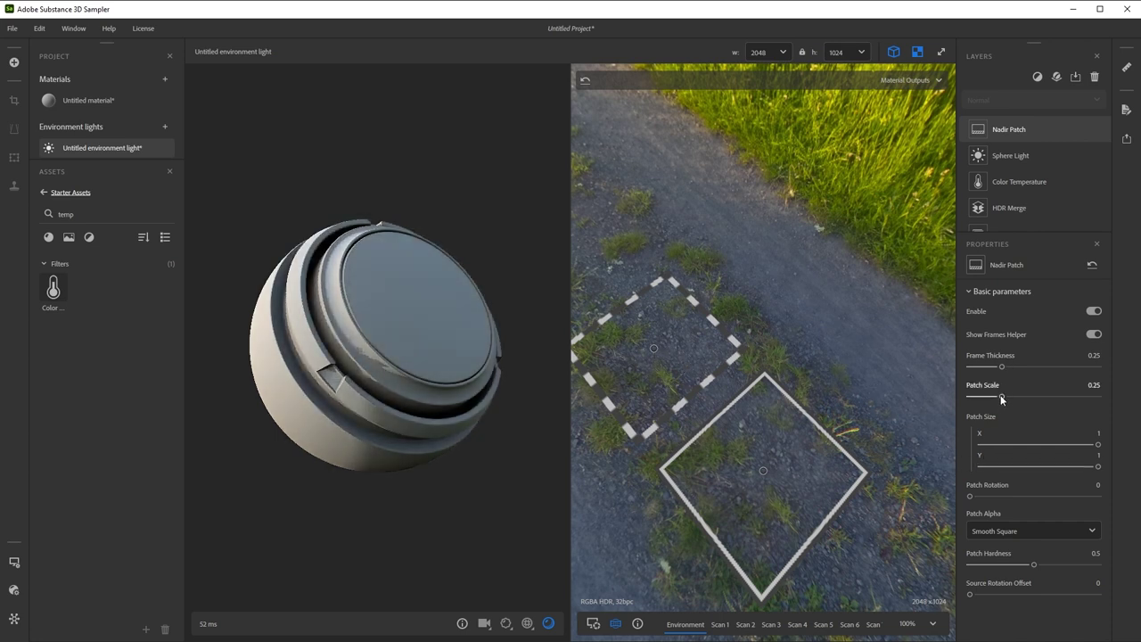
Adjust the patch scale and set hardness to 0.45, hide its outlines, then look up at the horizon
drag(1033, 564, 996, 561)
drag(998, 397, 994, 401)
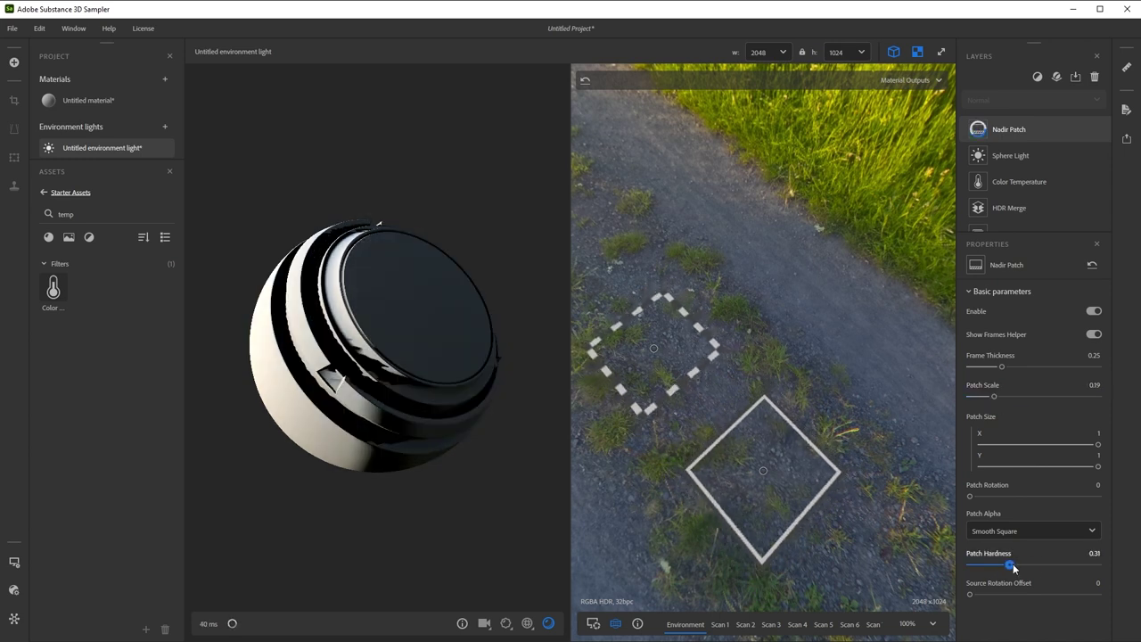
drag(996, 565, 1030, 565)
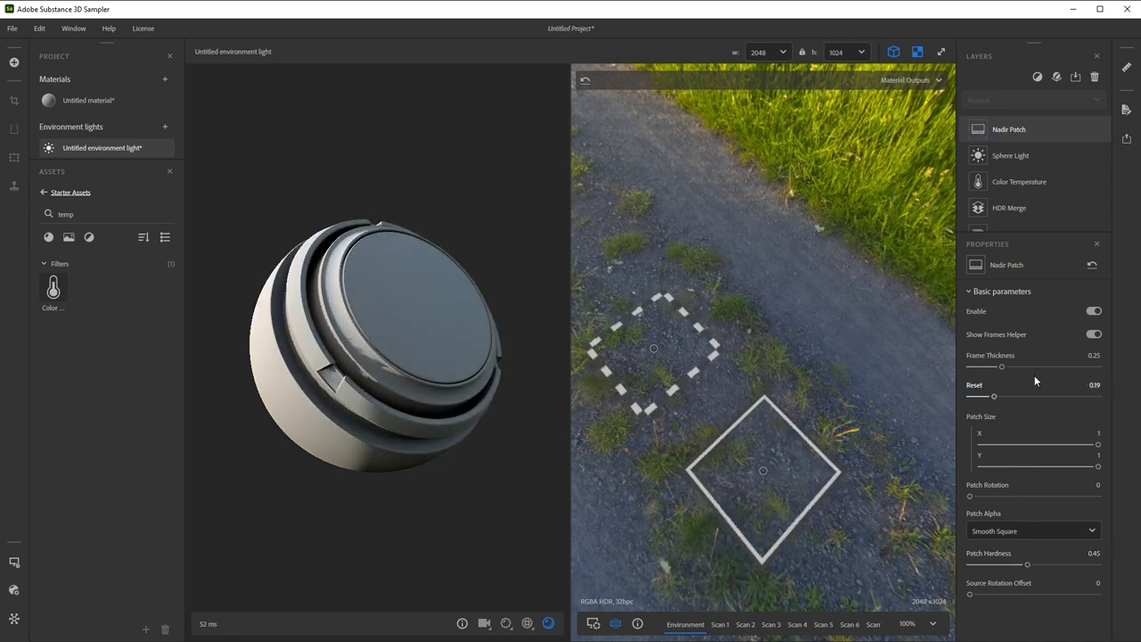
click(1092, 335)
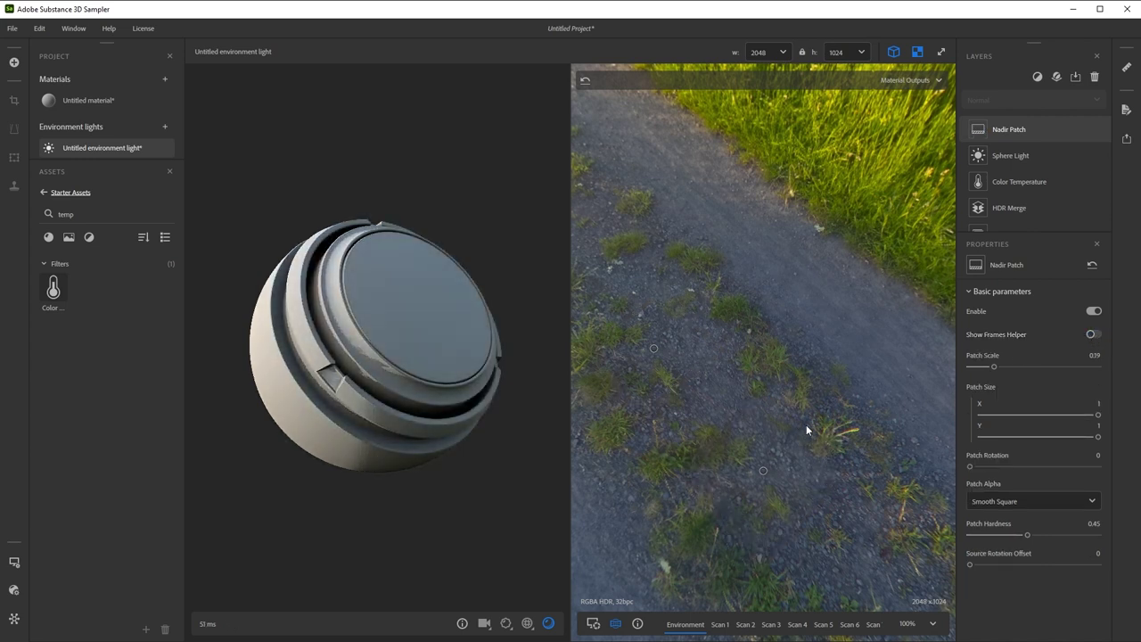
drag(829, 505, 710, 317)
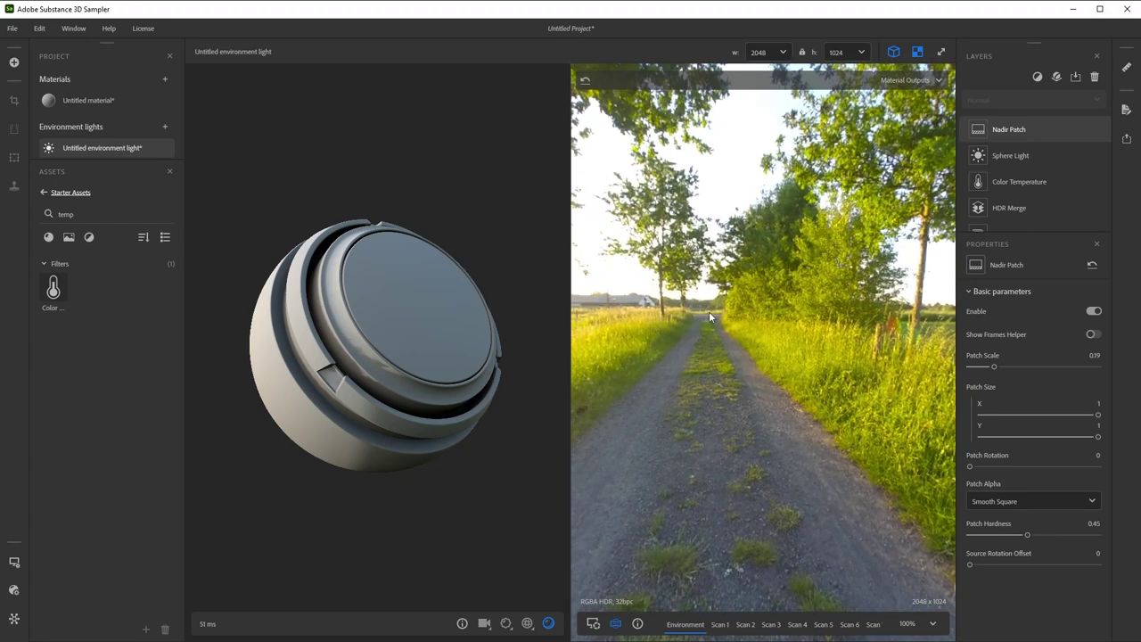
drag(757, 416, 694, 341)
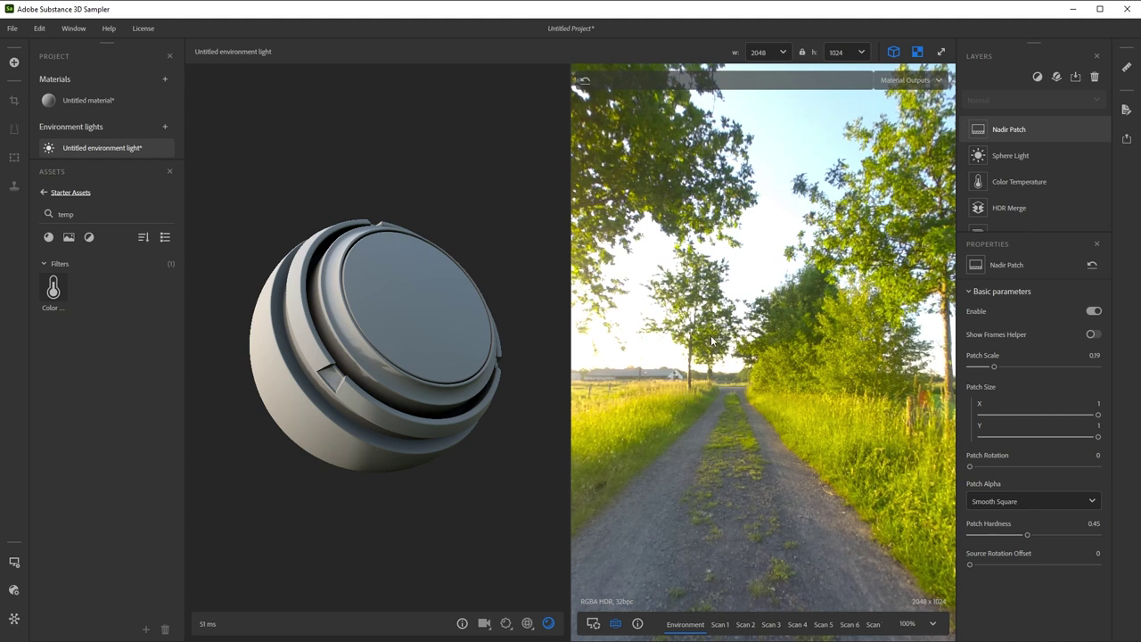
Add a Straighten Horizon filter and raise the horizon to level the panorama
click(1037, 76)
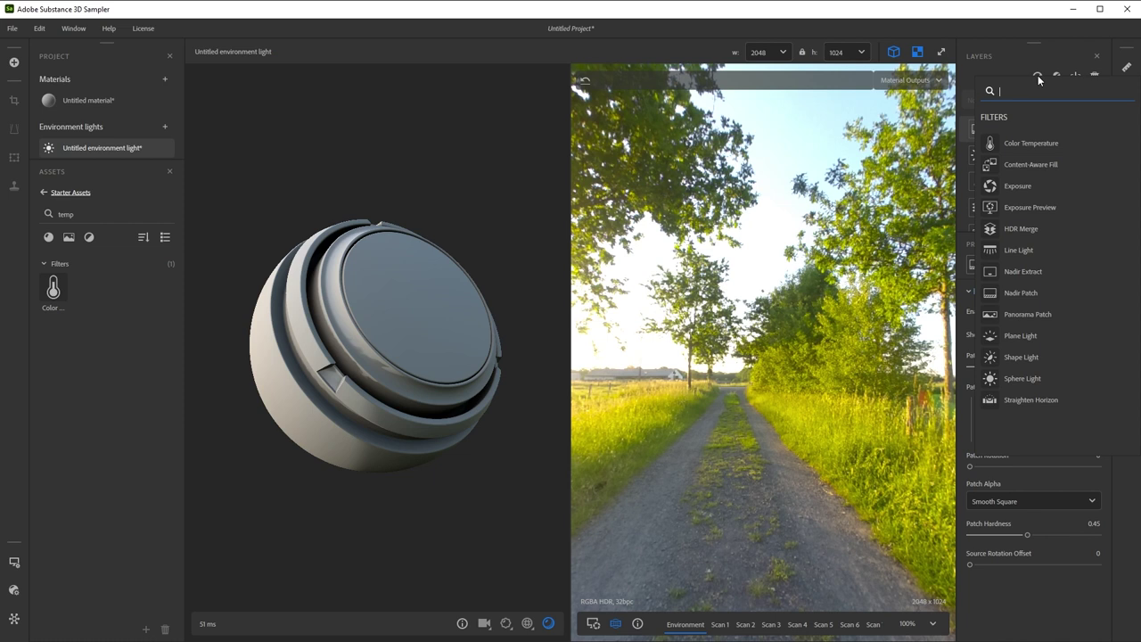
click(1030, 398)
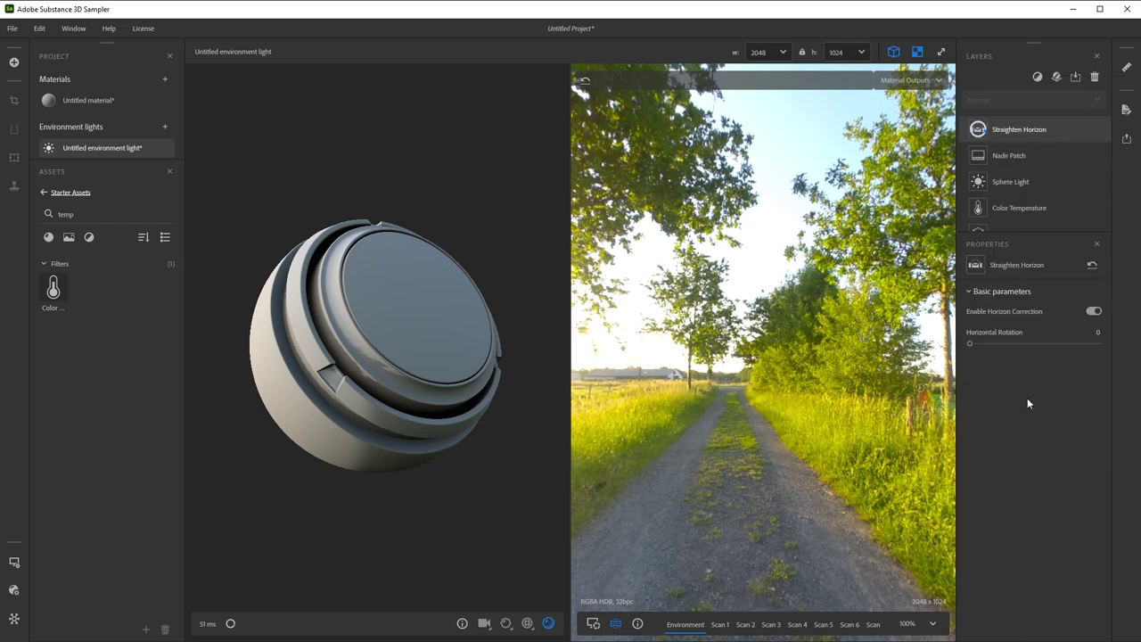
drag(876, 441, 820, 472)
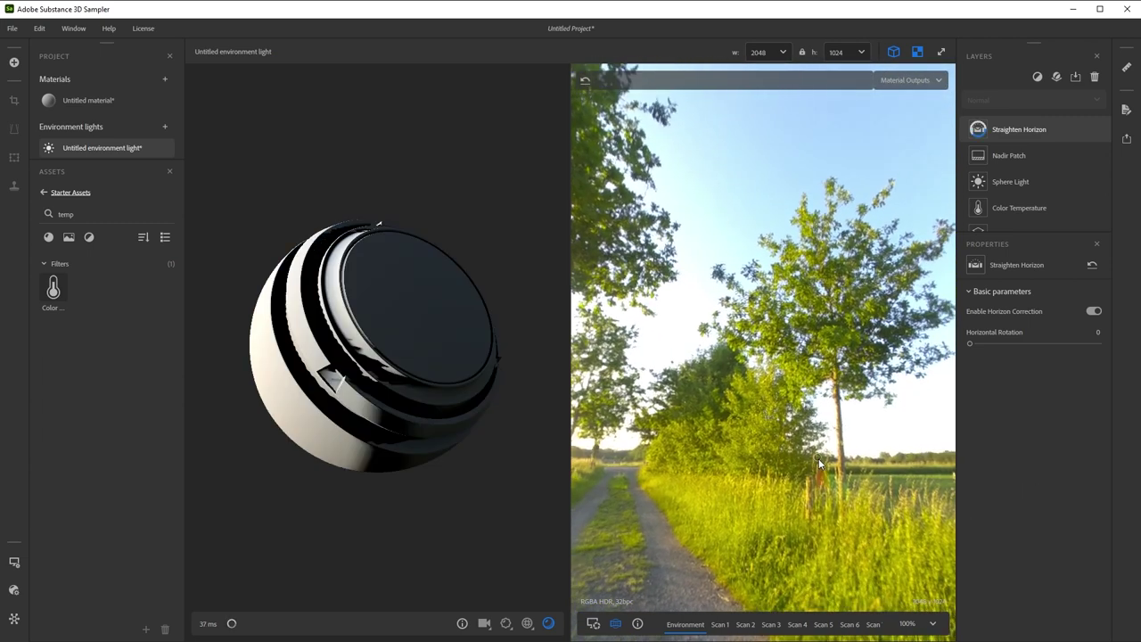
drag(816, 476, 811, 467)
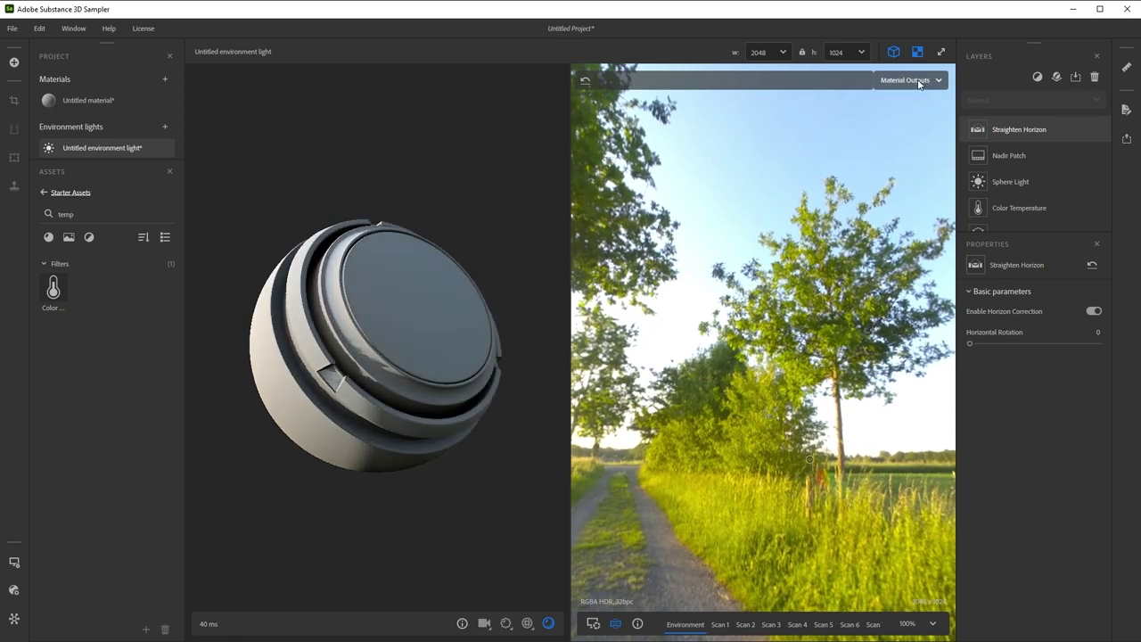
Compare the Straighten Horizon layer's input and output images in the viewport
click(905, 80)
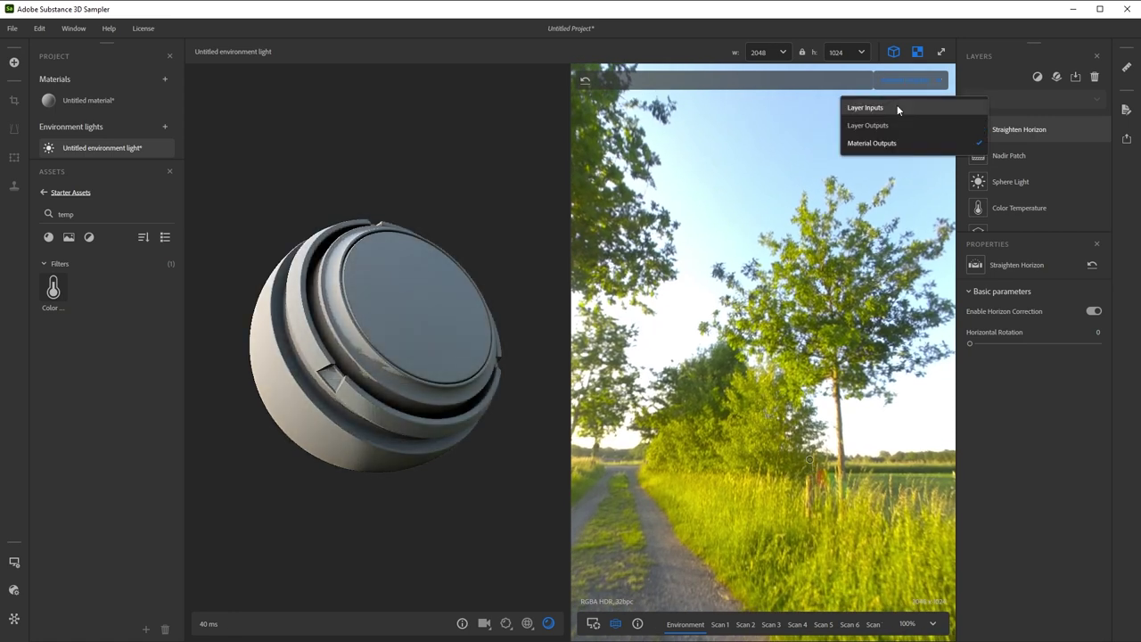
click(896, 107)
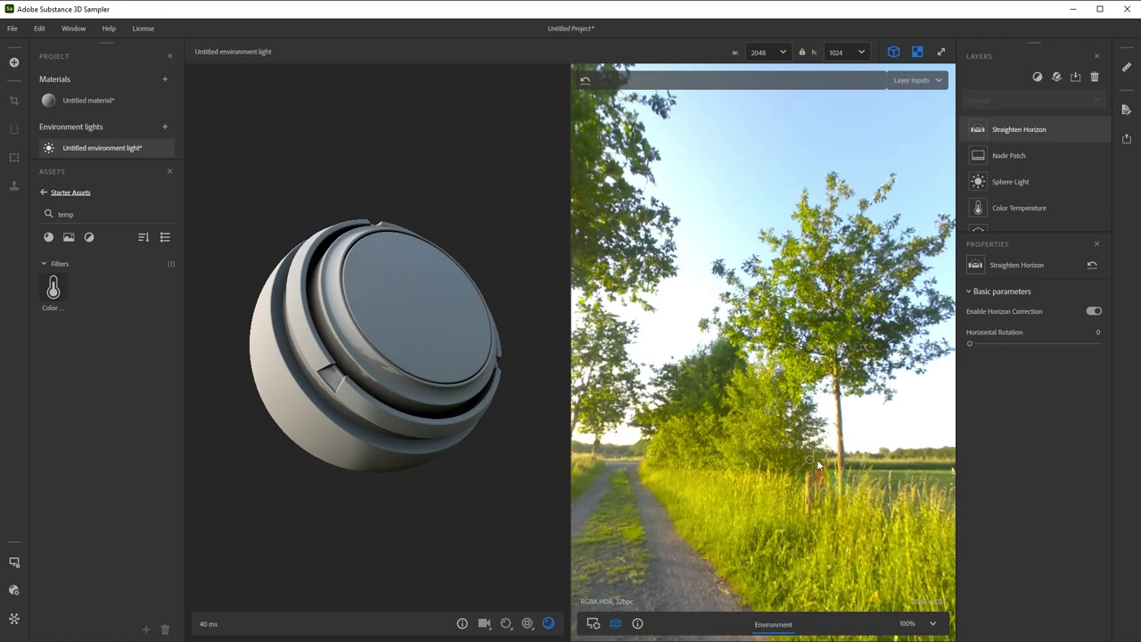
drag(677, 356, 920, 506)
click(911, 80)
click(900, 139)
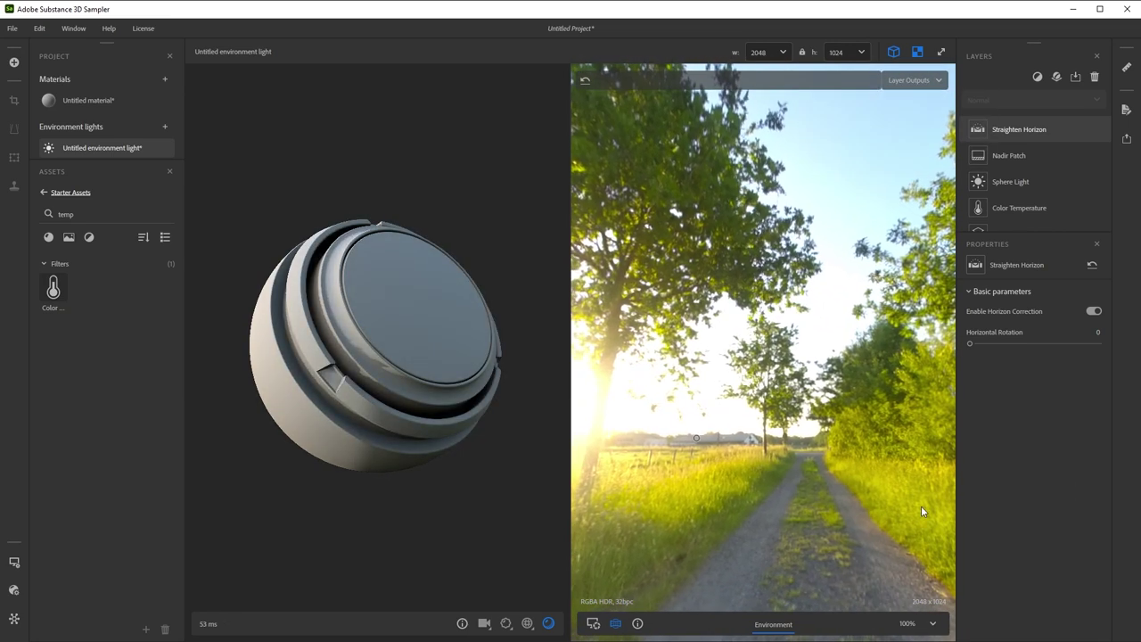
Show the flat panorama and toggle the Straighten Horizon layer off and on to compare
click(614, 624)
click(1102, 130)
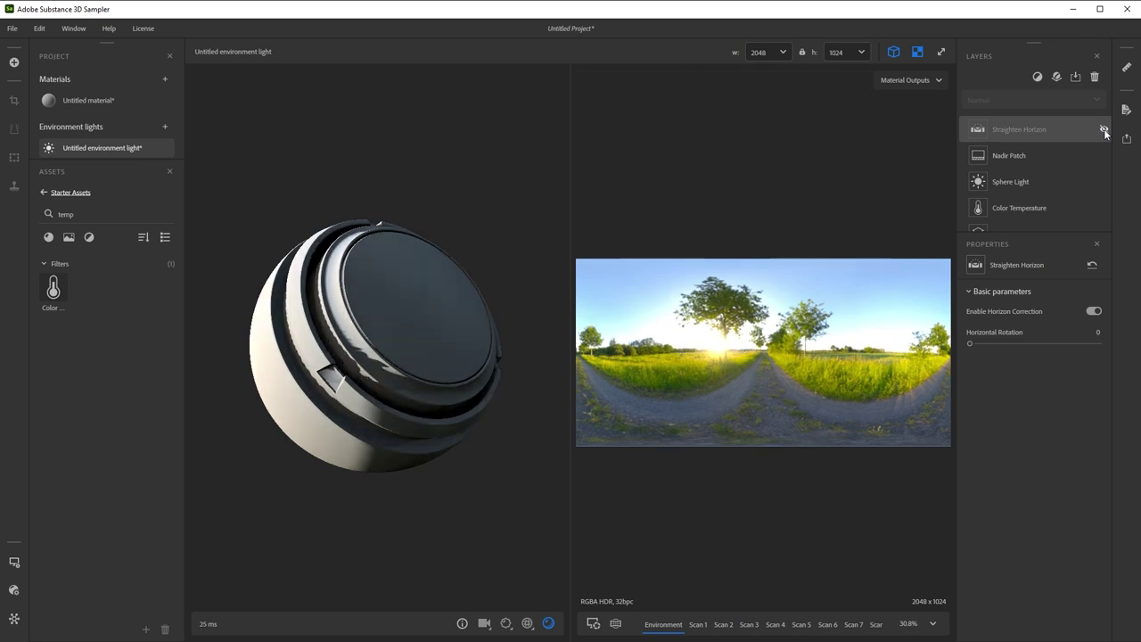
click(1103, 130)
click(1104, 130)
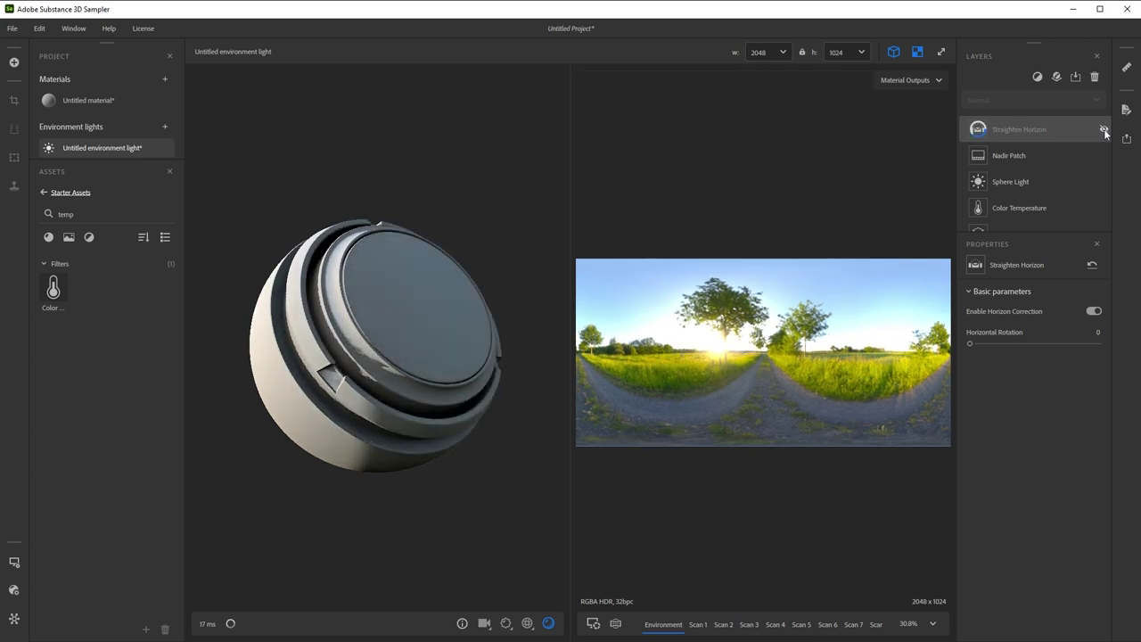
click(1103, 130)
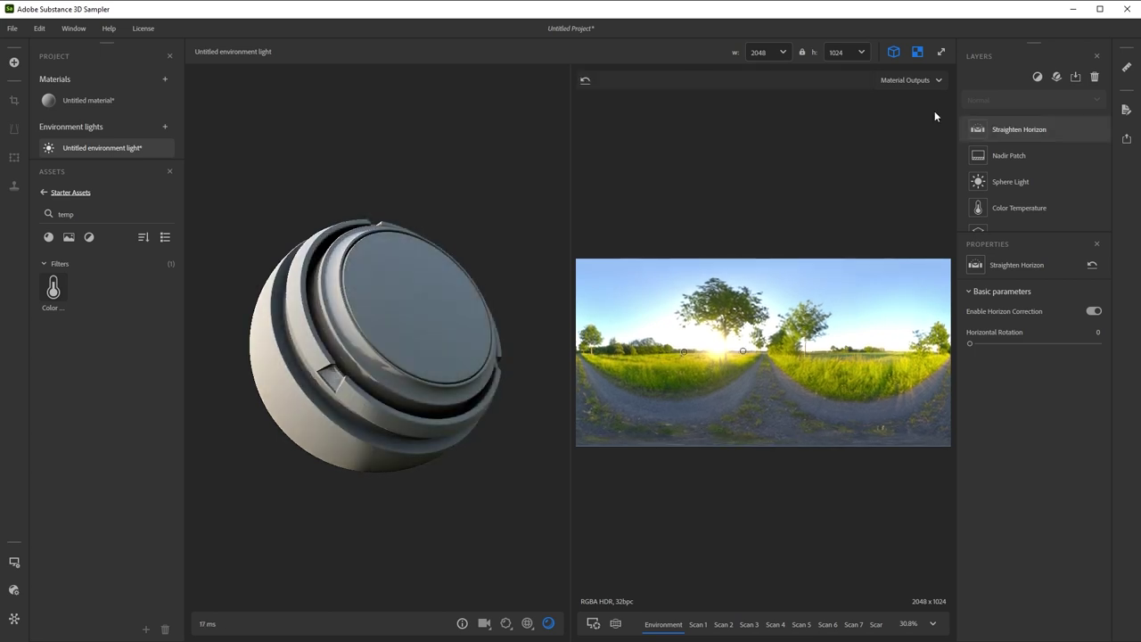
Return to the projected view and rename the environment light to Sunset_Road
click(616, 624)
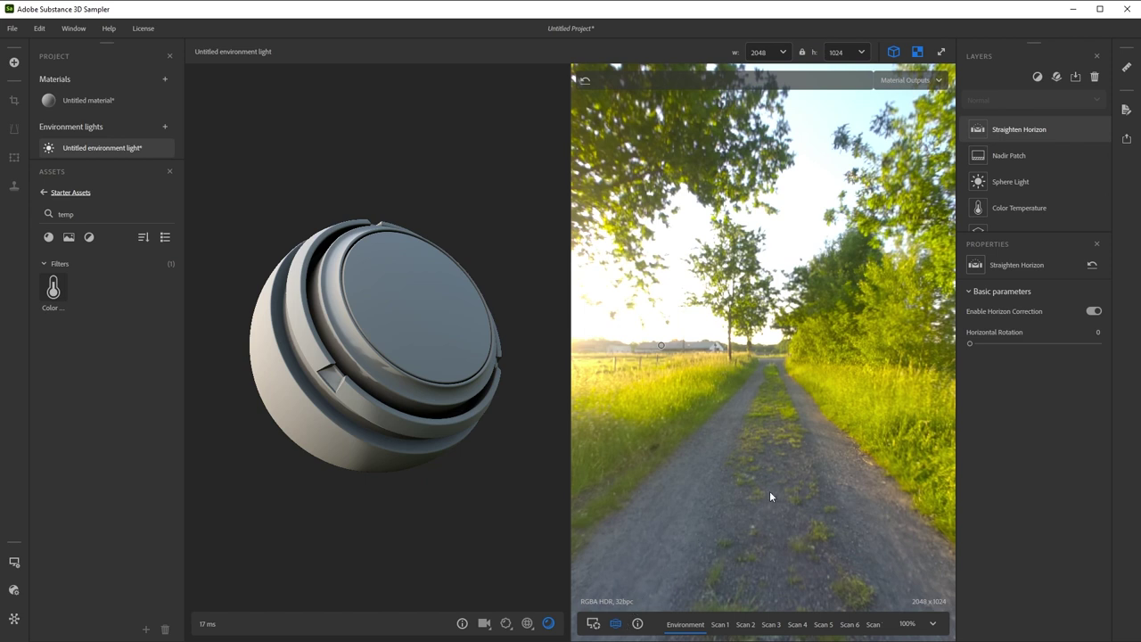
right_click(94, 150)
click(126, 218)
text(Sunset_Road)
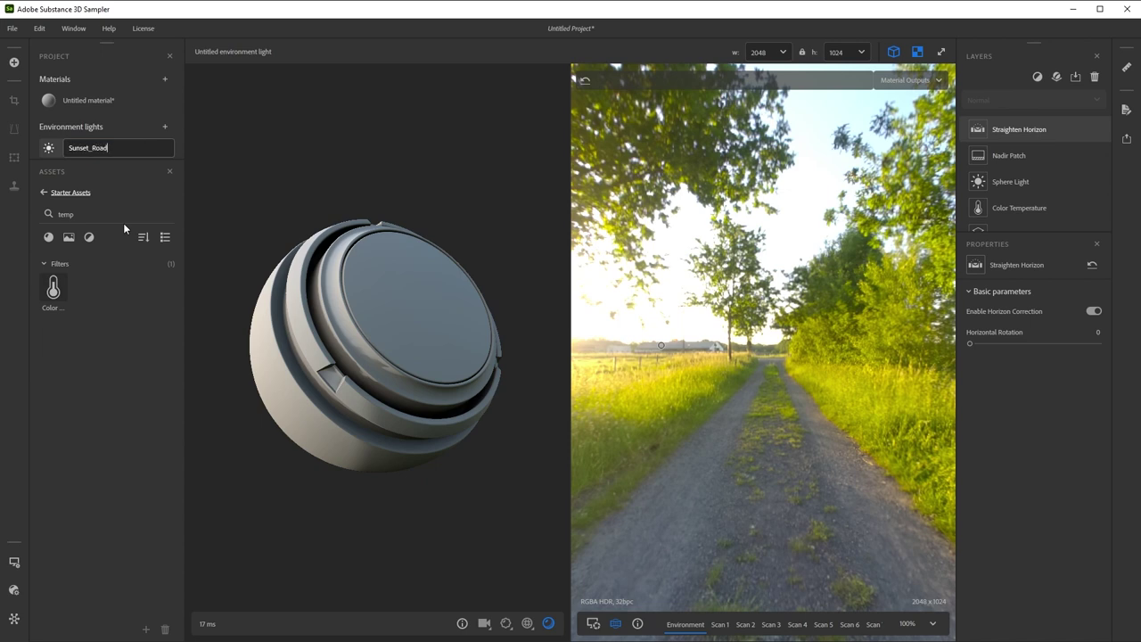
key(Return)
Save the project over Road_Sunset.ssa, confirming the replacement
click(13, 27)
click(18, 148)
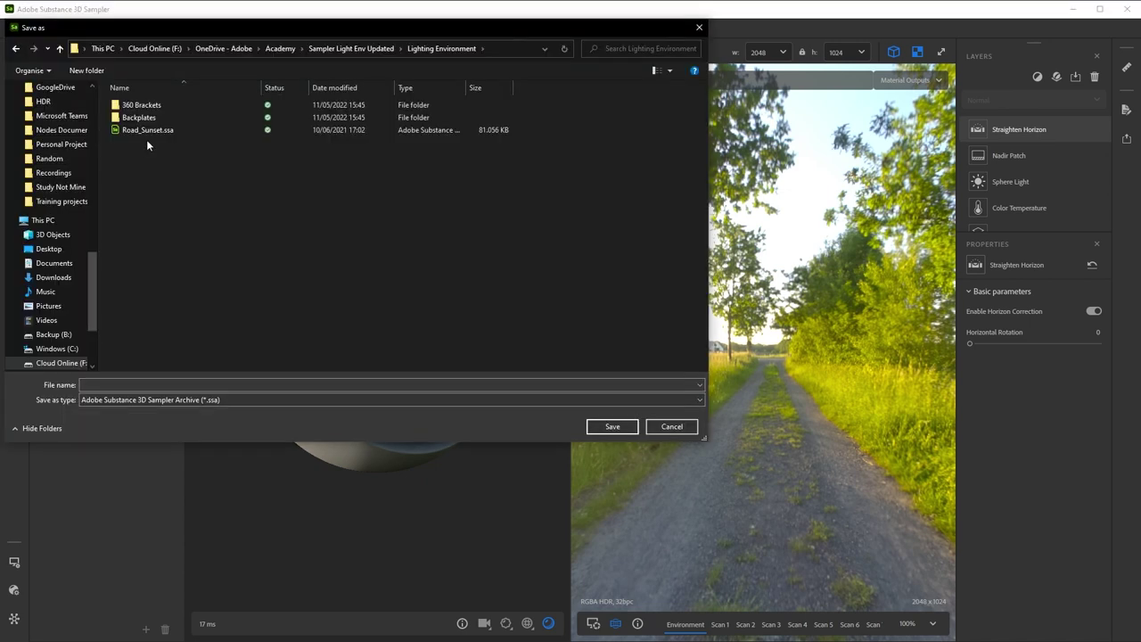
click(147, 129)
click(612, 426)
click(789, 423)
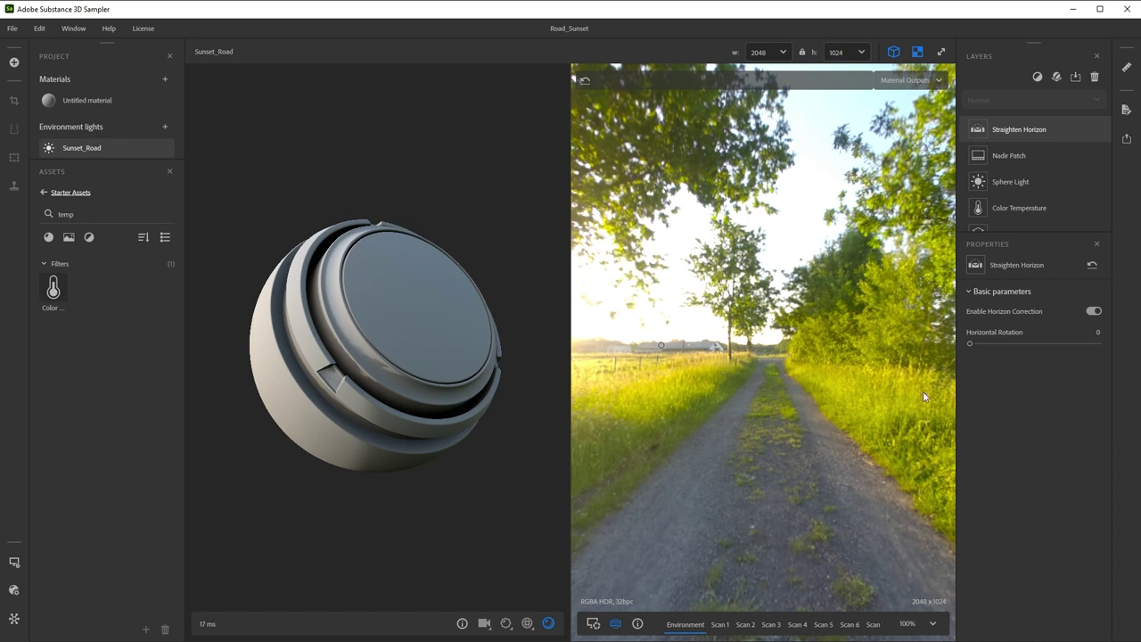
click(1127, 140)
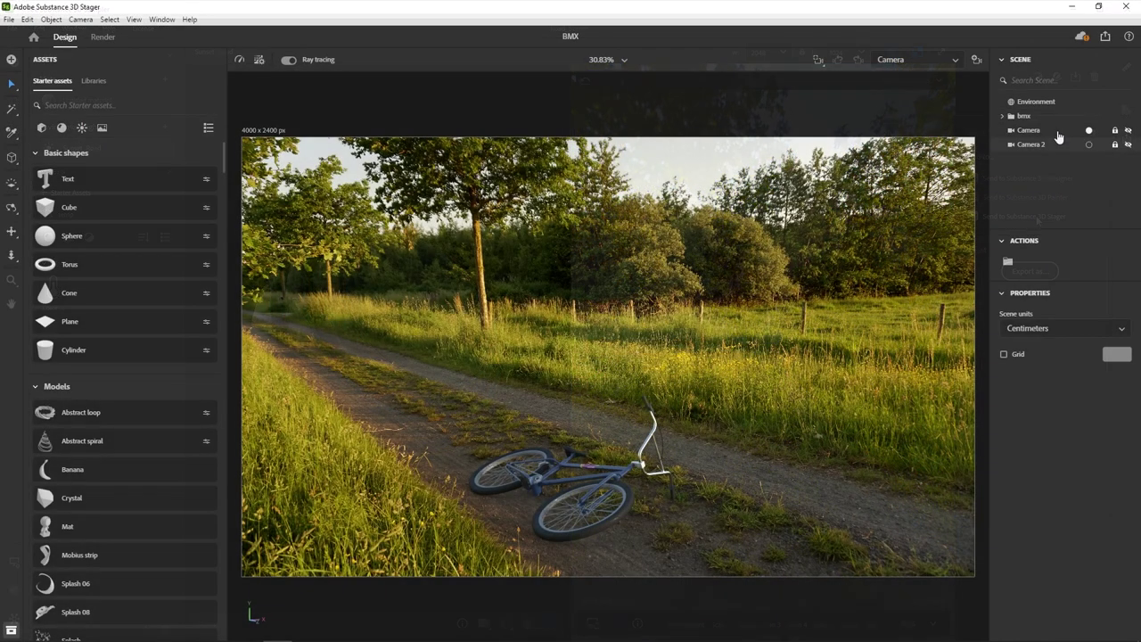
Select the scene Environment, view its Lights settings and preview its panorama image
click(1038, 102)
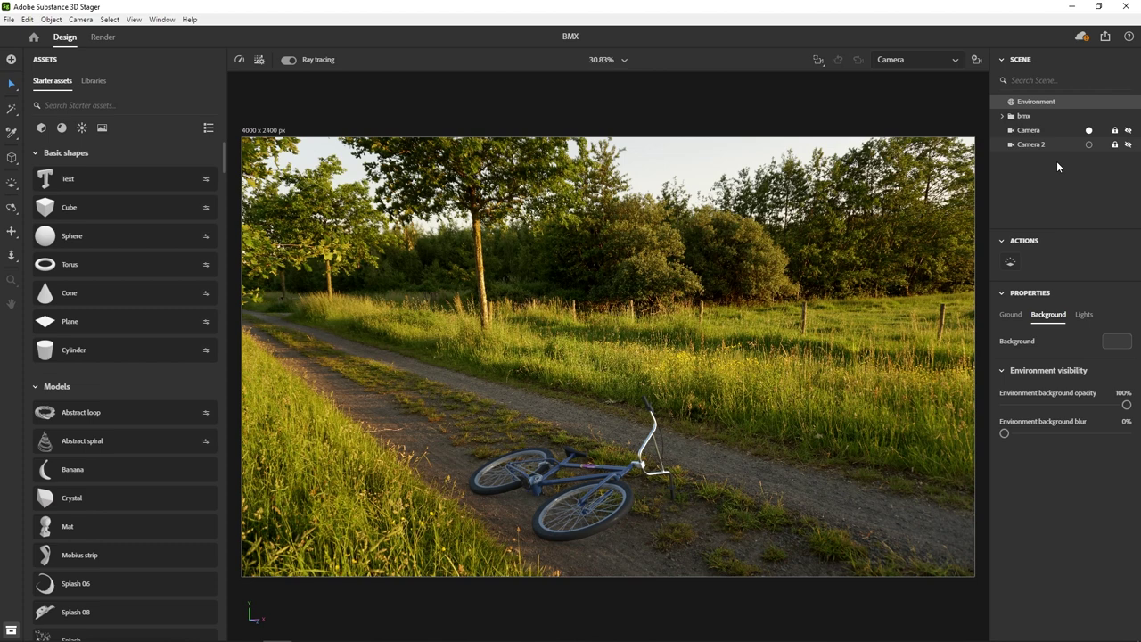
click(1085, 316)
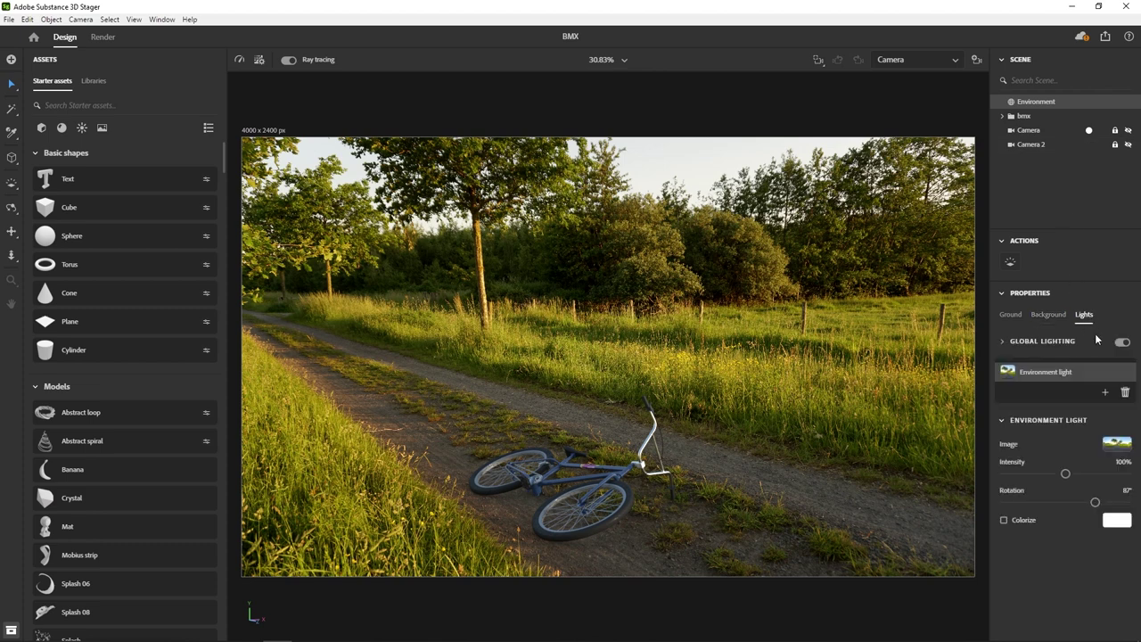
click(1116, 443)
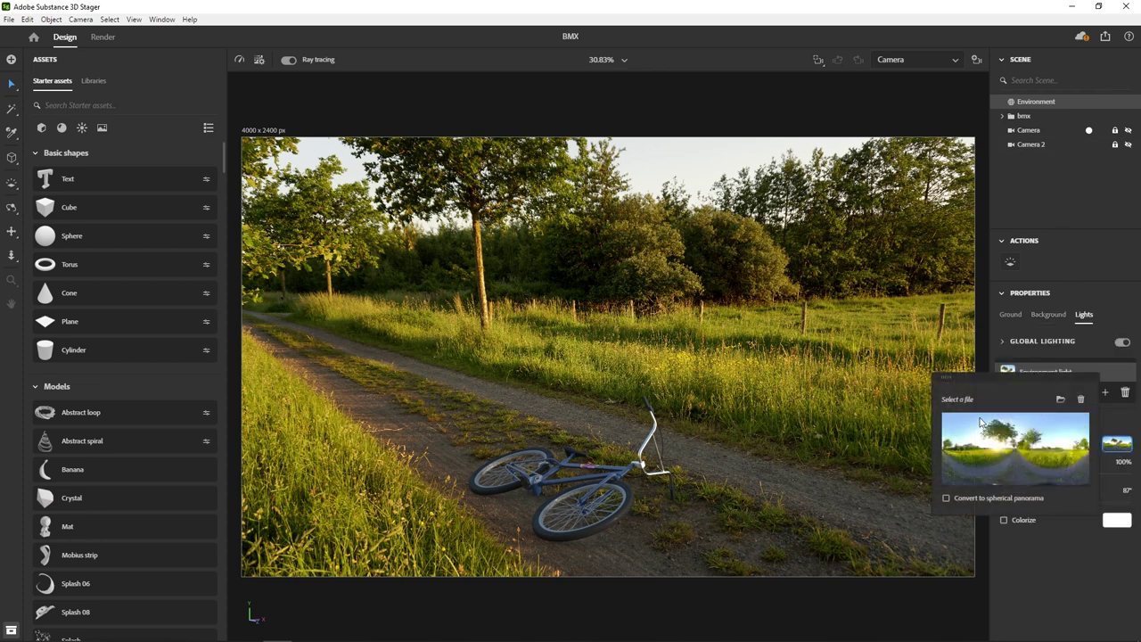
click(1054, 567)
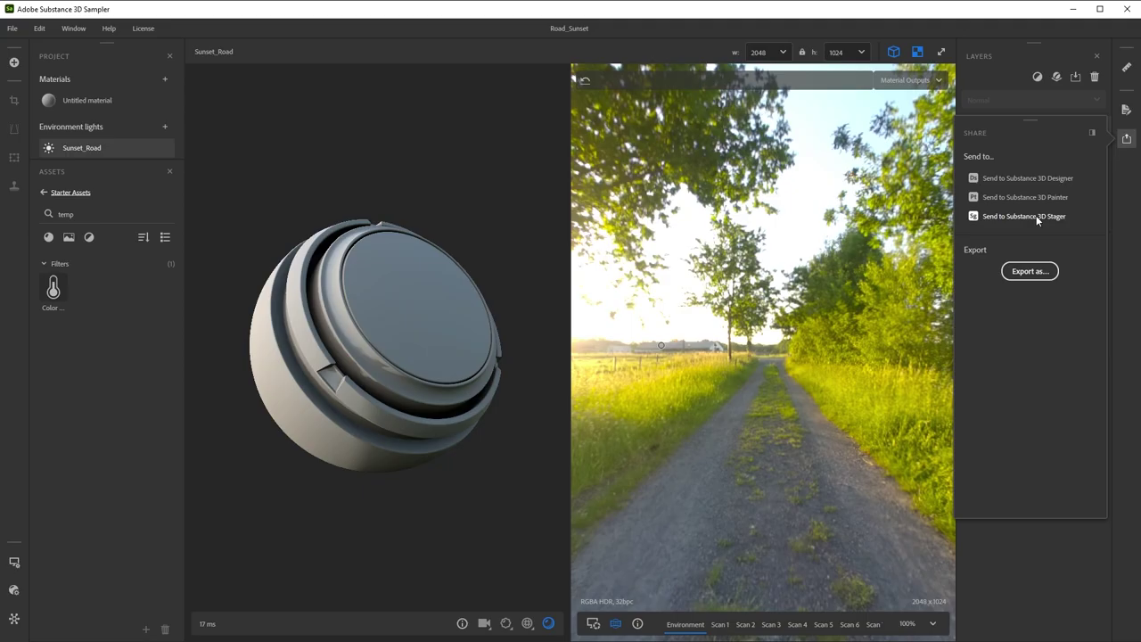
Export Sunset_Road as a 2048 EXR environment file and close the Share panel
click(1031, 272)
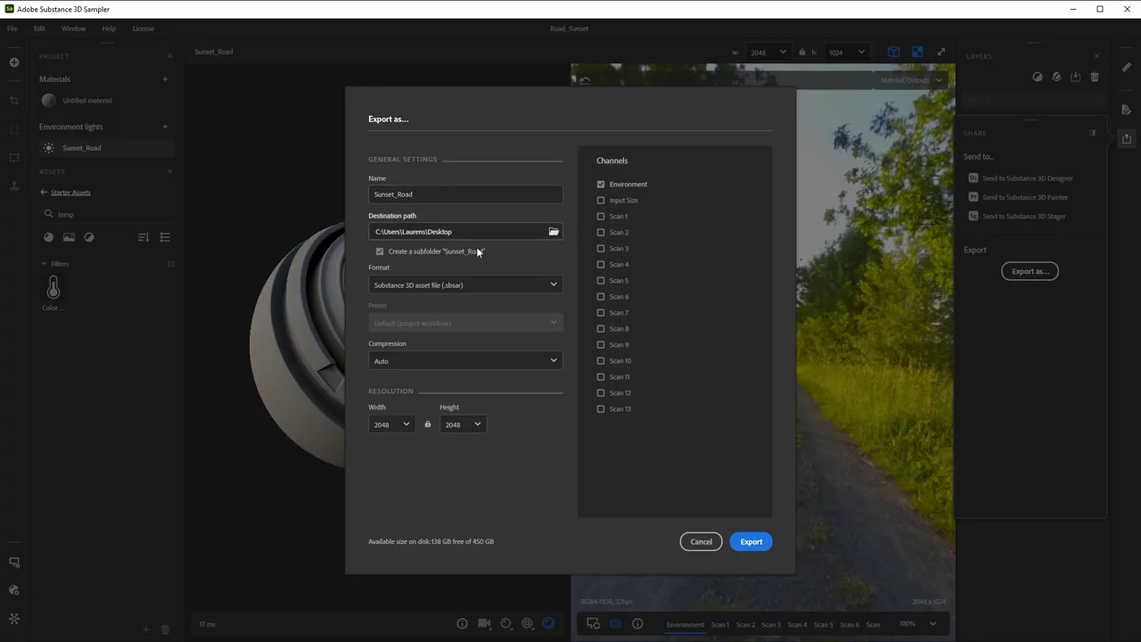
click(482, 283)
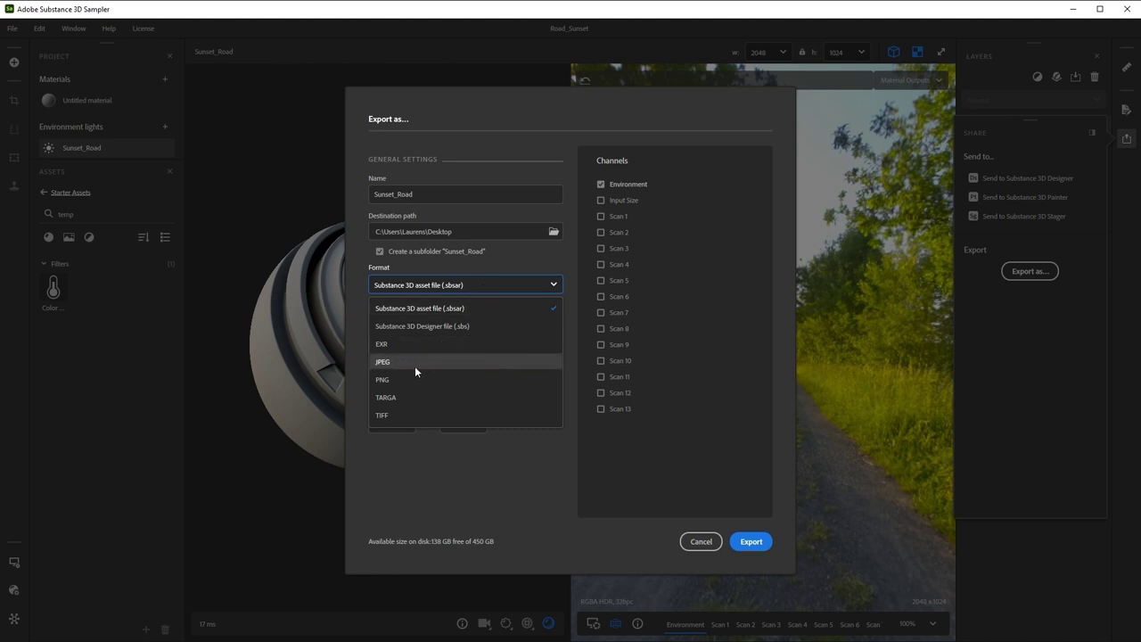
click(401, 346)
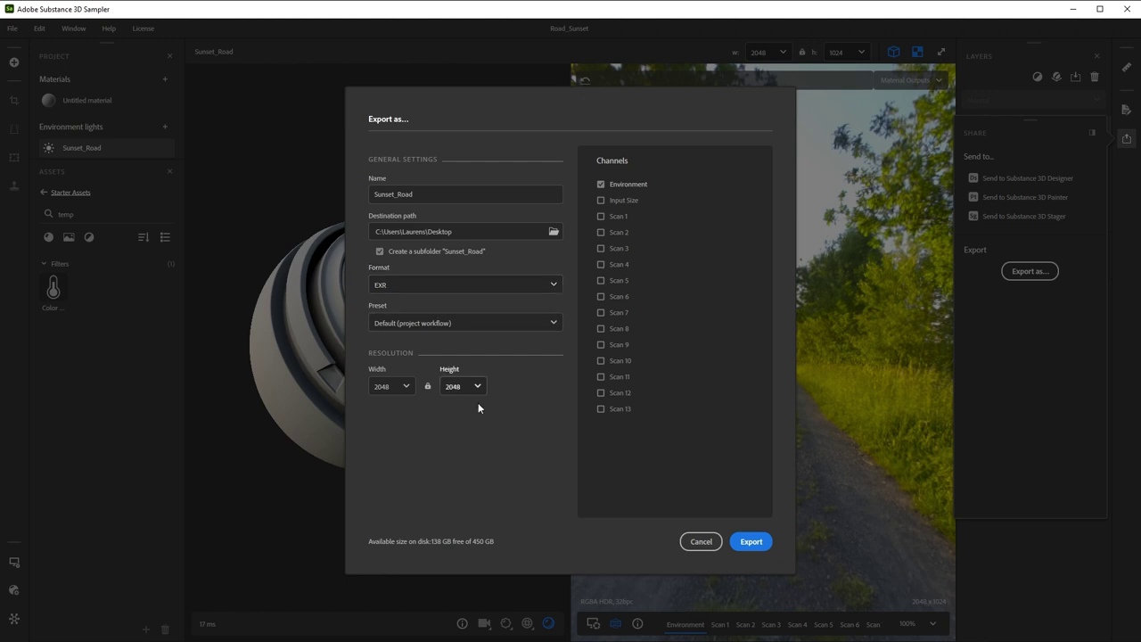
click(751, 541)
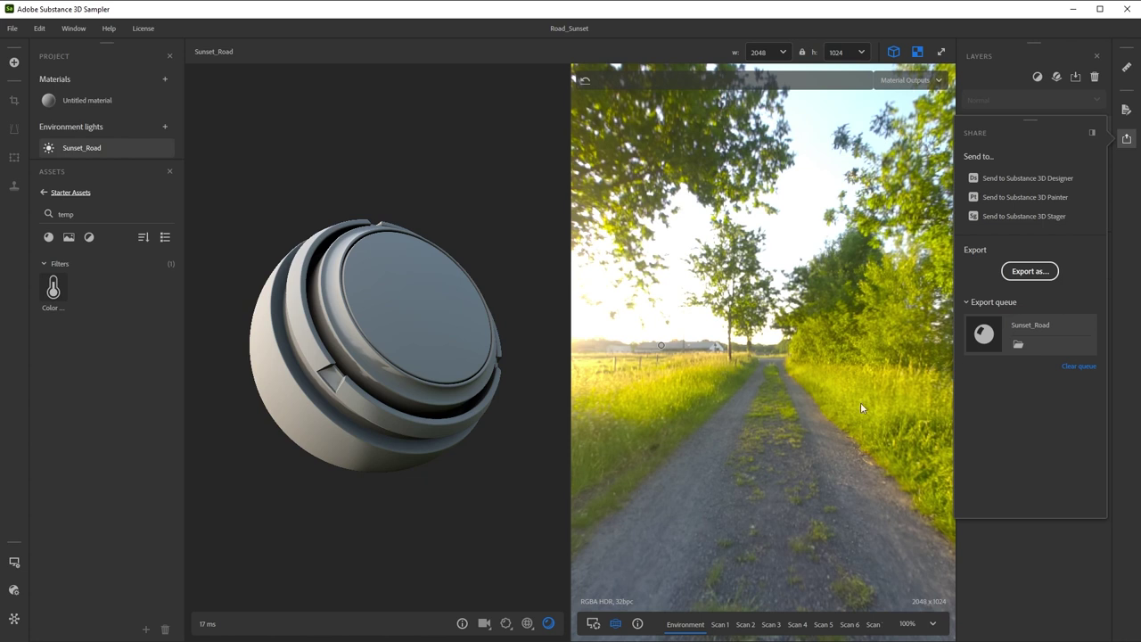
click(1126, 140)
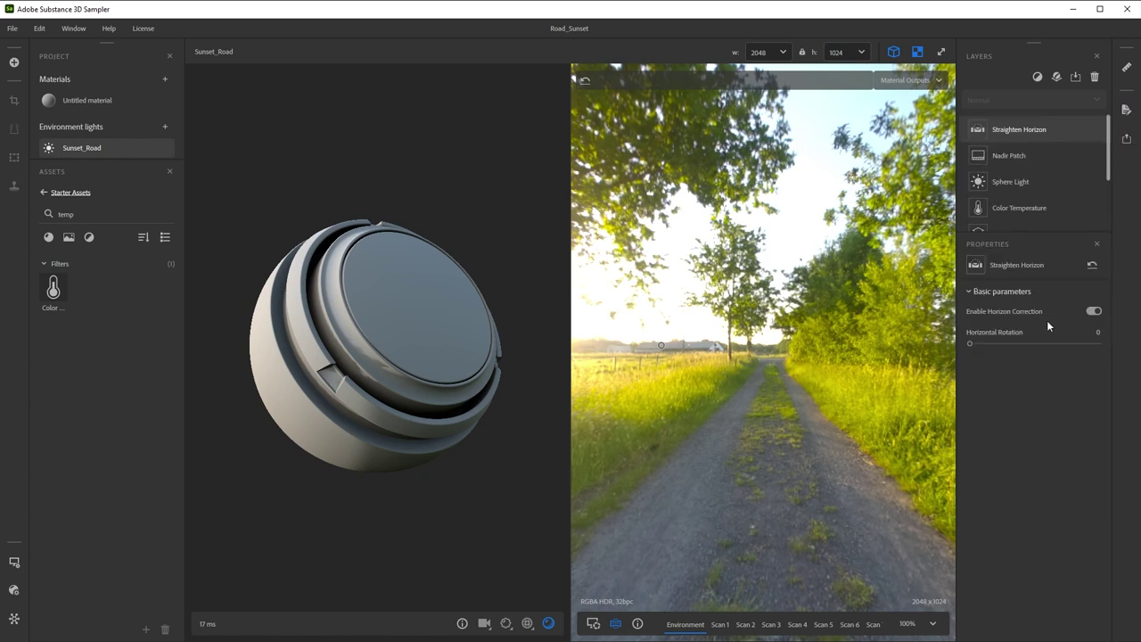